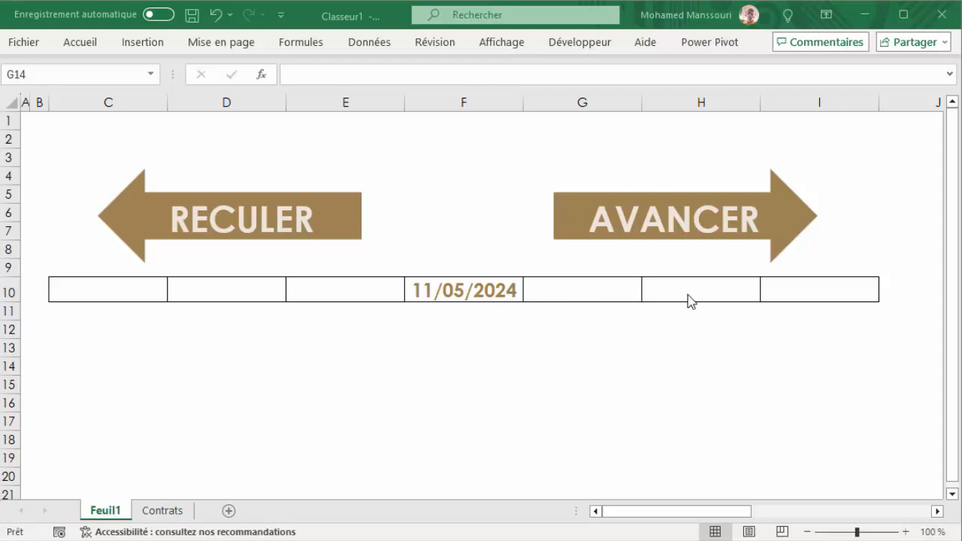
Enter the formula =MOIS.DECALER(F10;3) in cell G10 to move the date in F10 three months forward
left_click(565, 295)
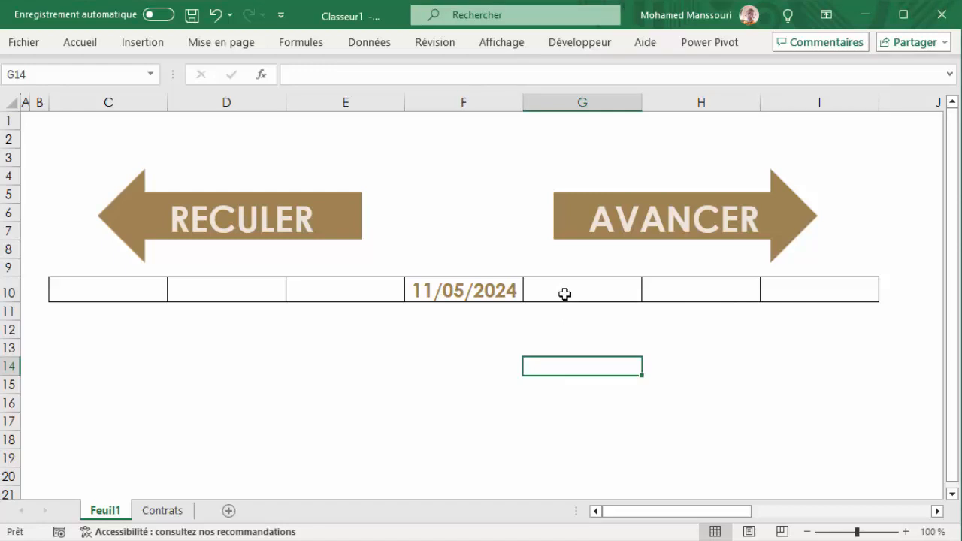
left_click(565, 294)
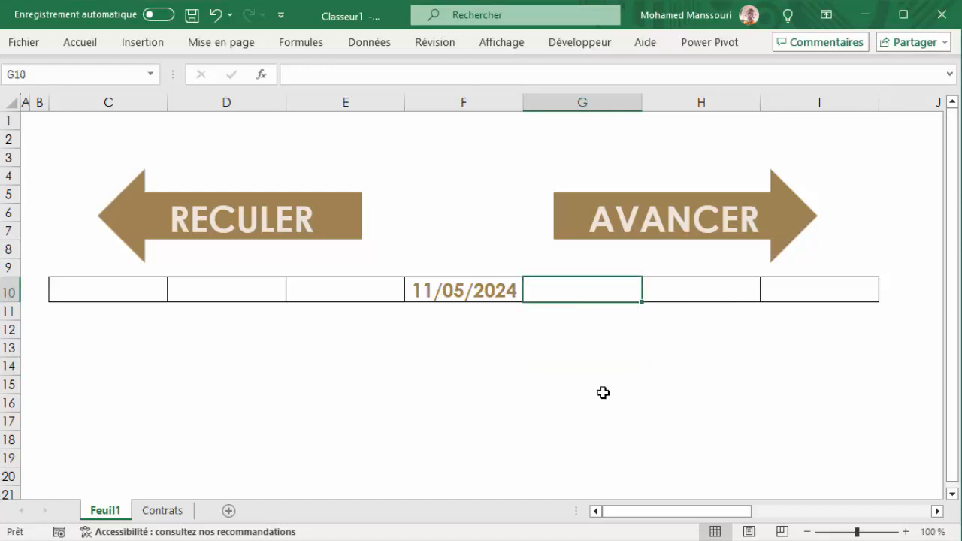
type("=")
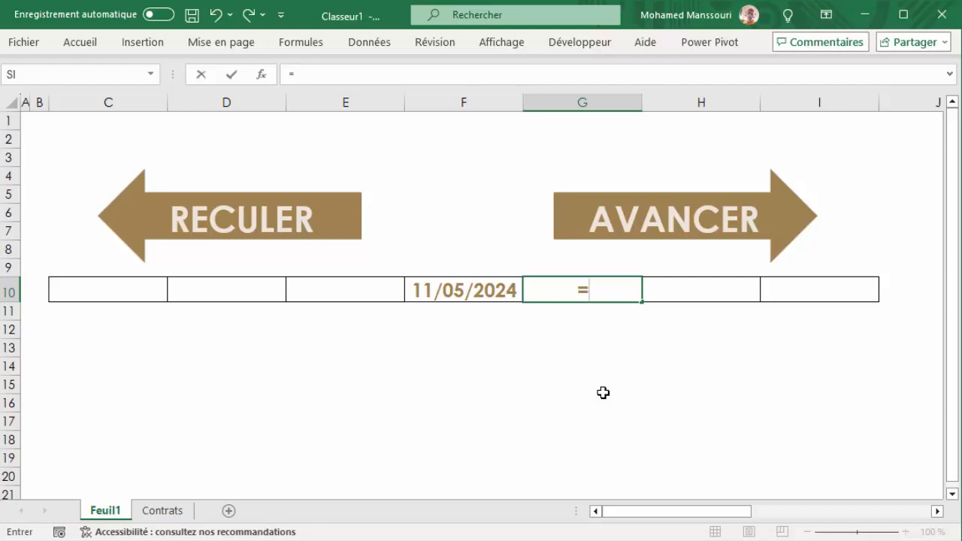
type("mois")
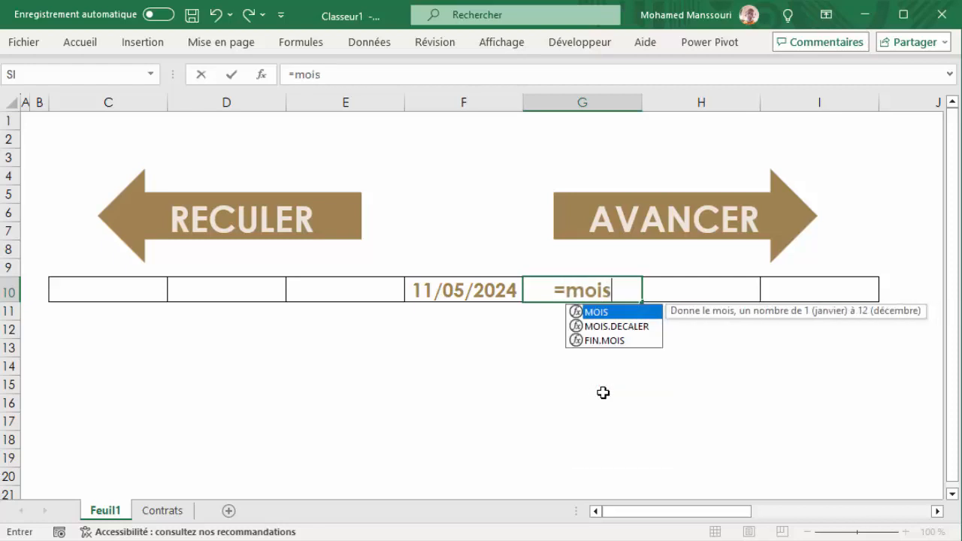
type(".")
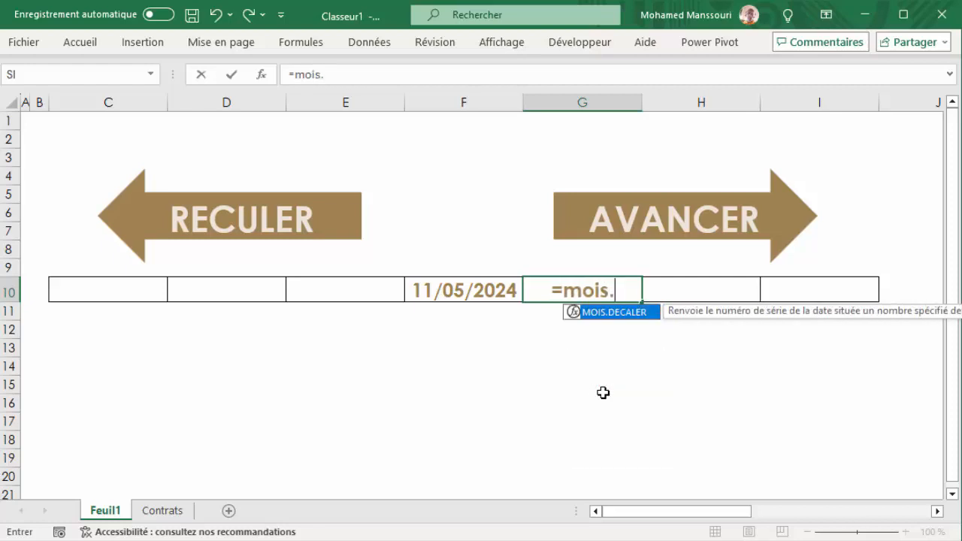
key("Tab")
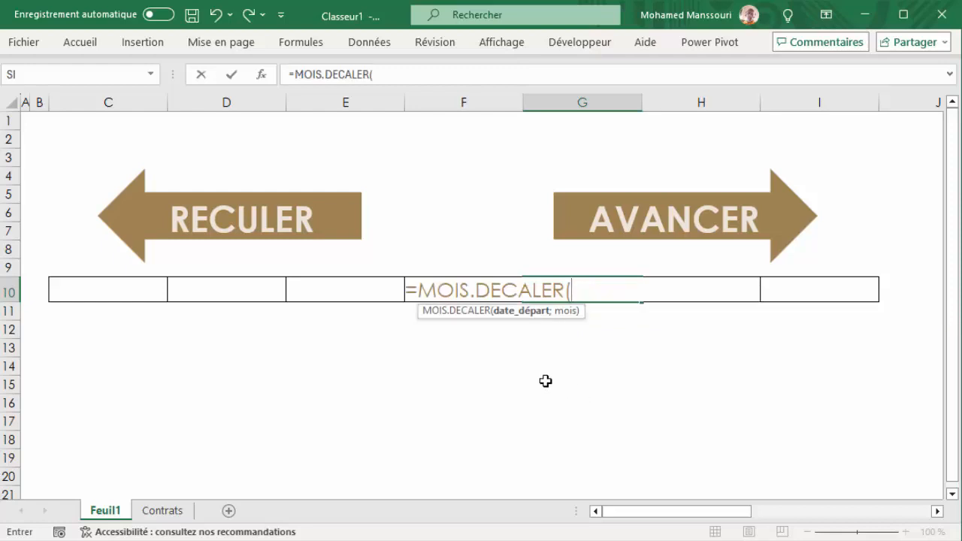
left_click(477, 345)
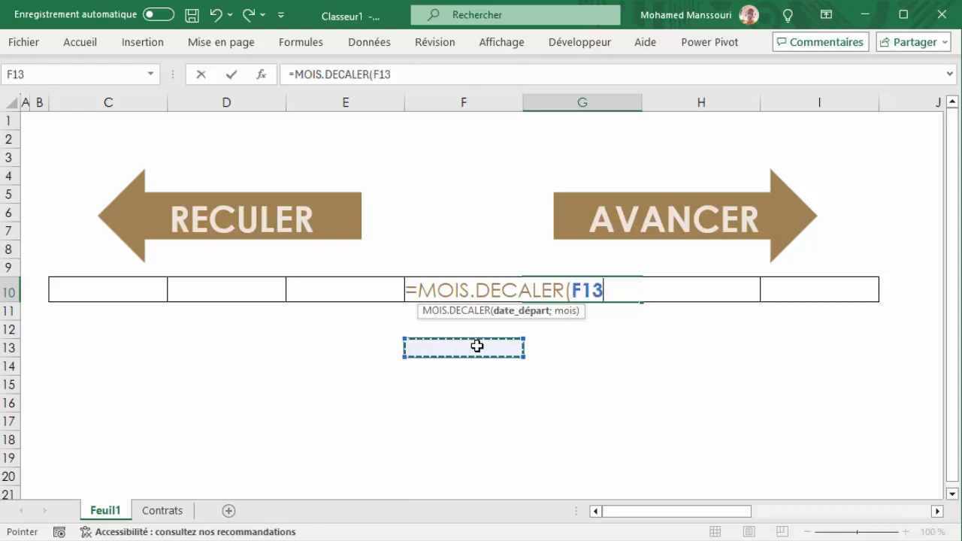
key("Up")
key("Up")
key("Up")
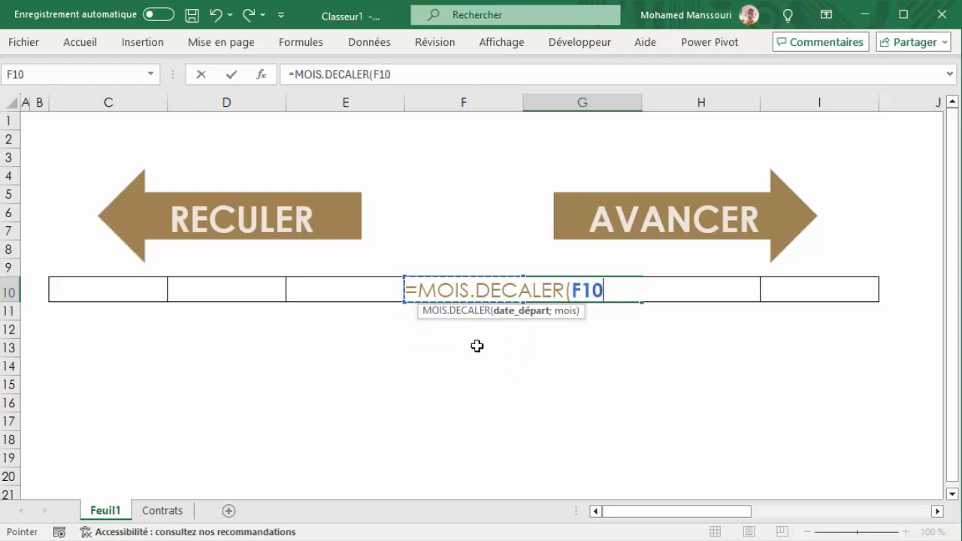
type(";")
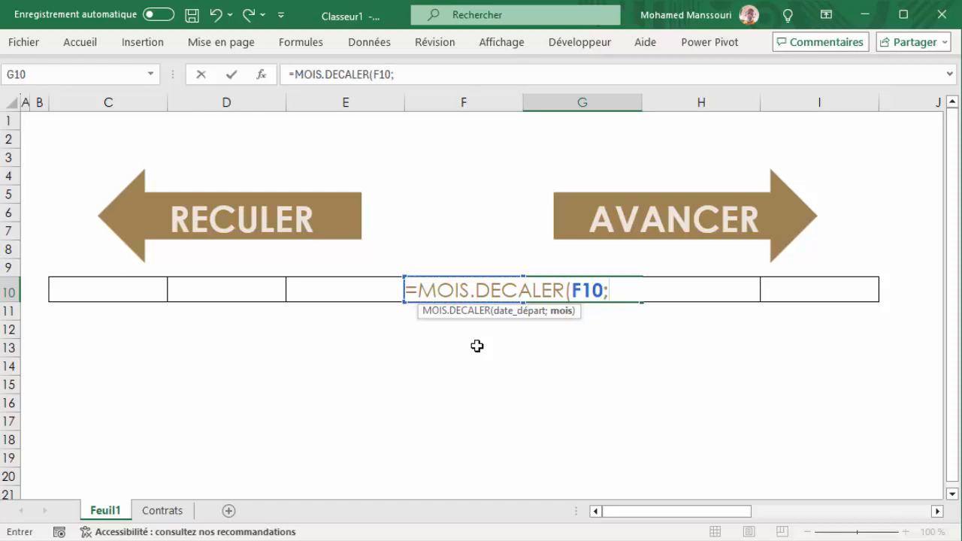
type("3)")
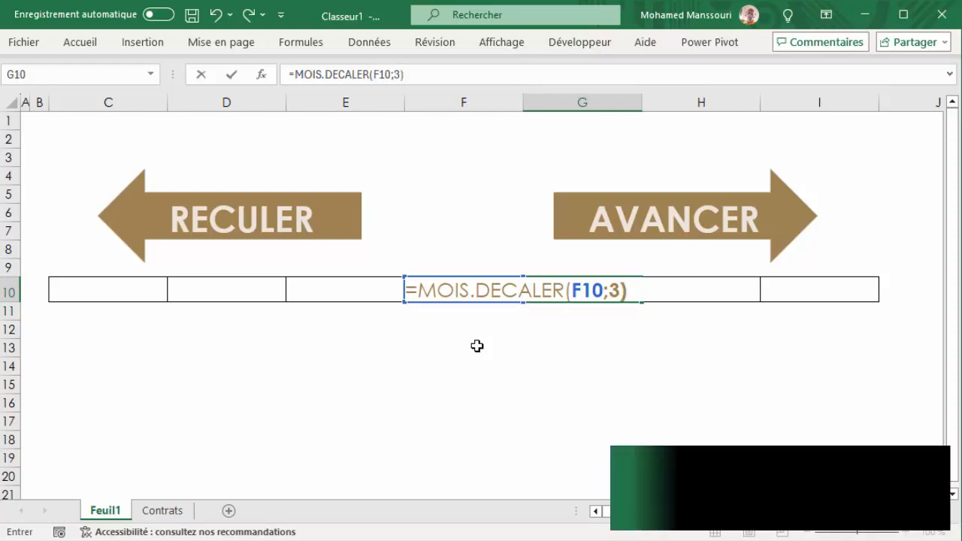
key("Return")
left_click(505, 434)
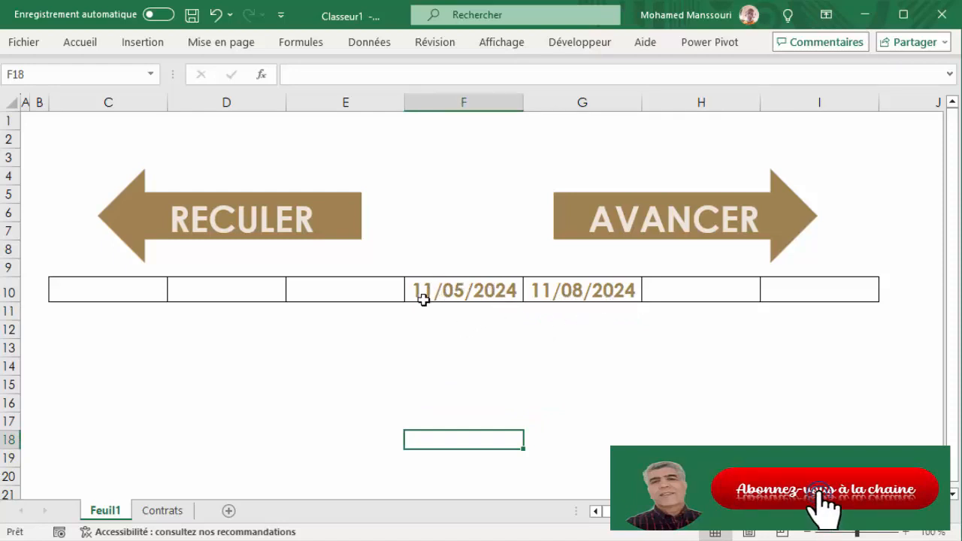
Enter the formula =MOIS.DECALER(F10;6) in cell H10 to move the date in F10 six months forward
left_click(687, 300)
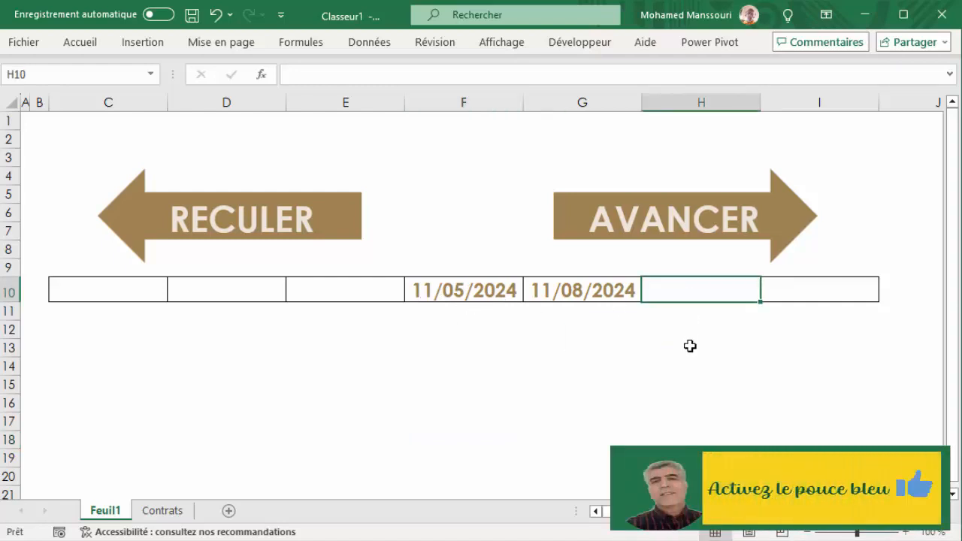
type("=m")
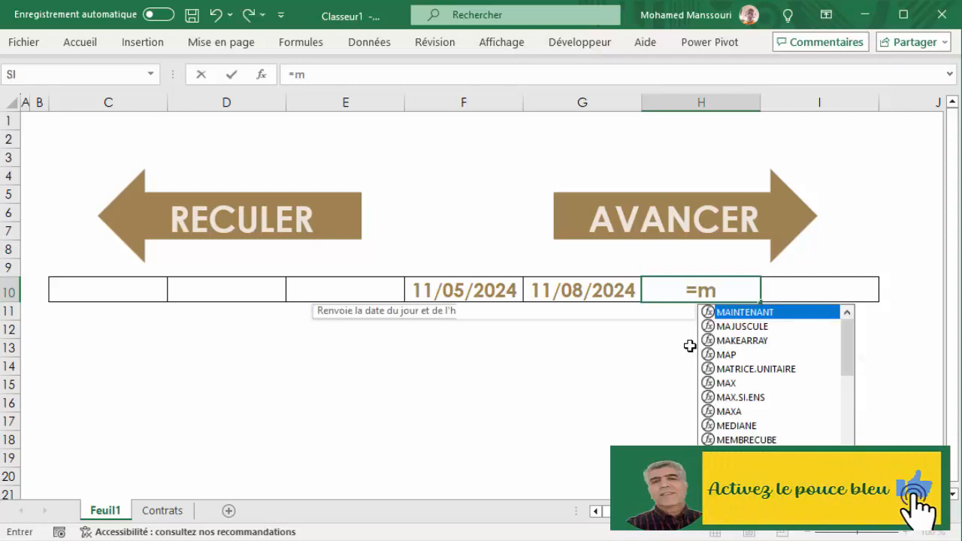
type("ois.")
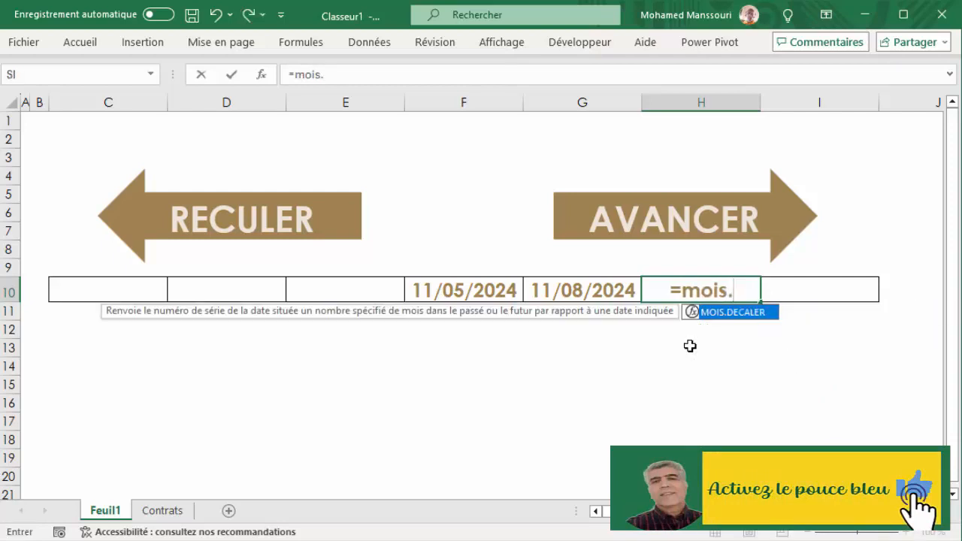
key("Tab")
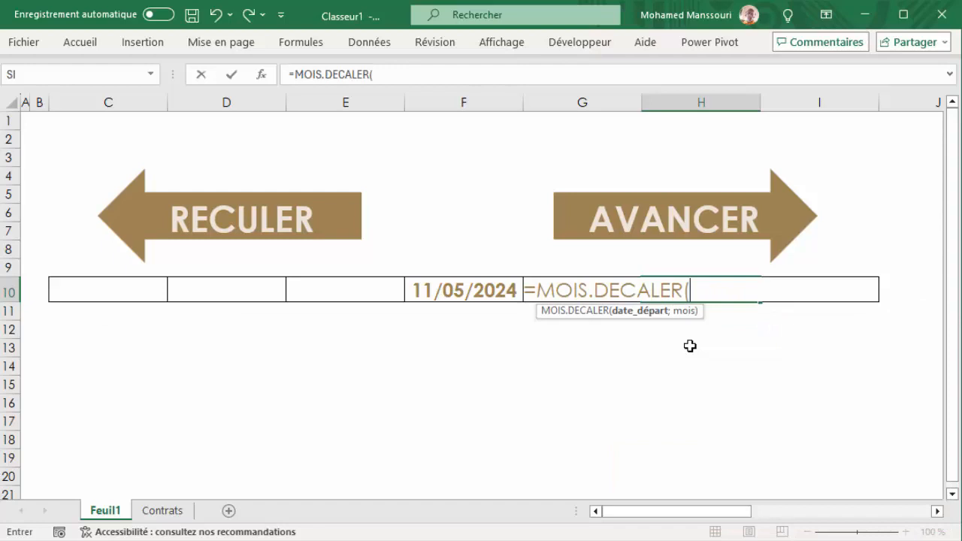
left_click(492, 291)
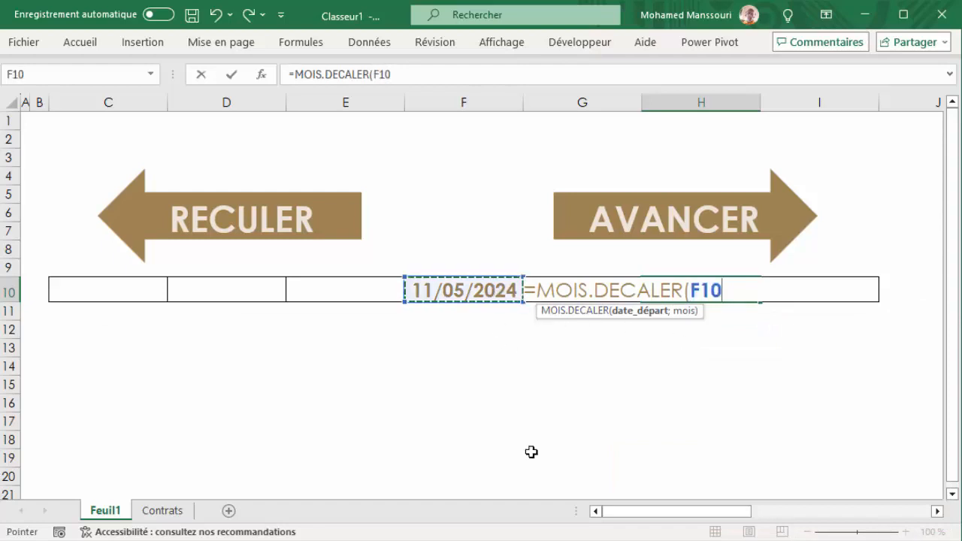
type(";")
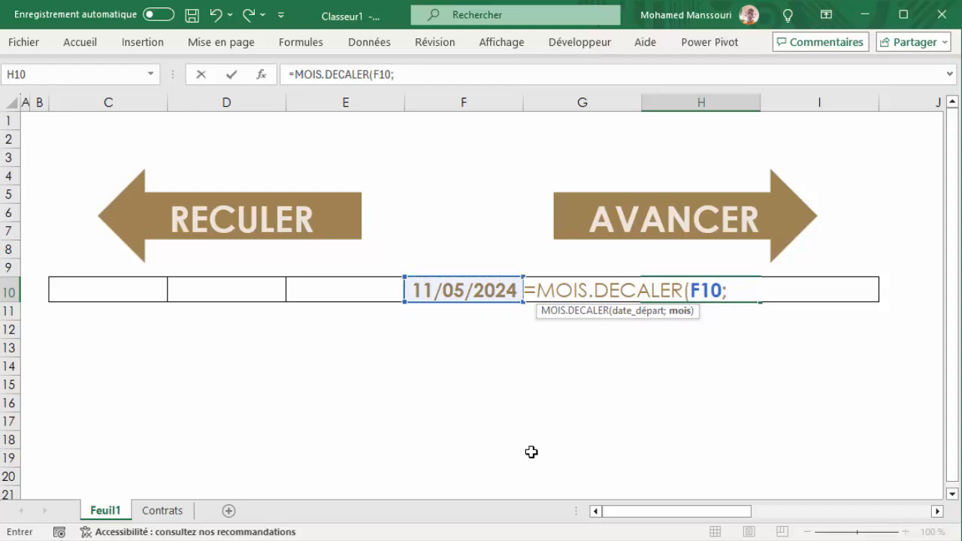
type("6)")
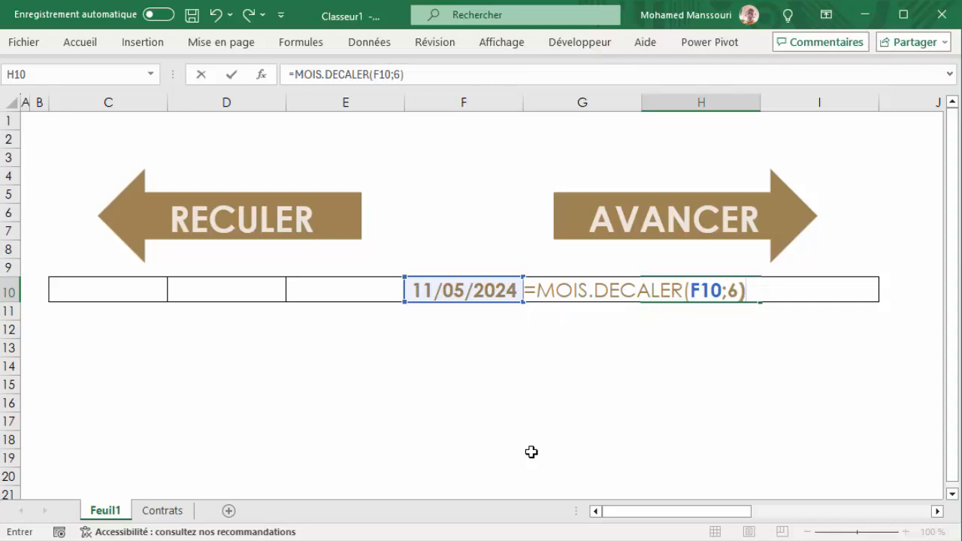
key("Return")
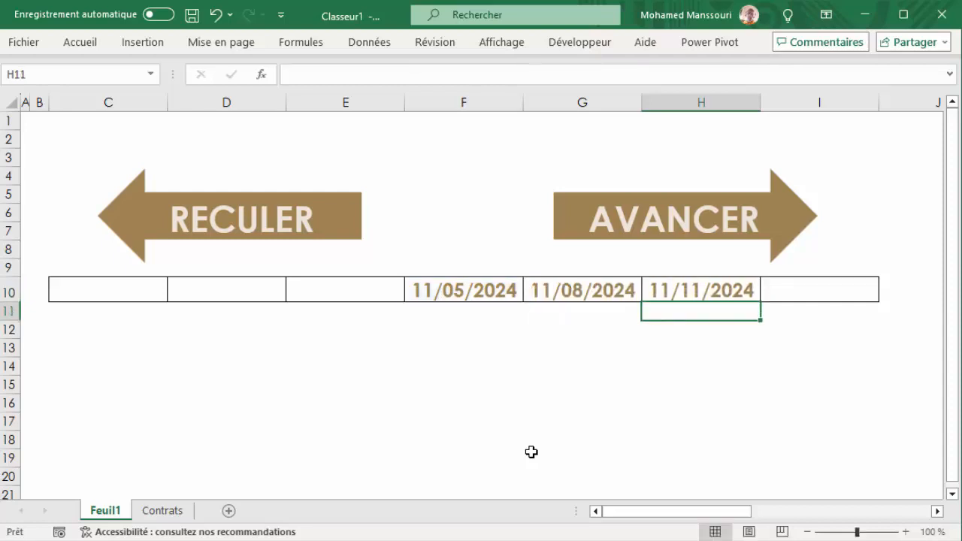
left_click(526, 450)
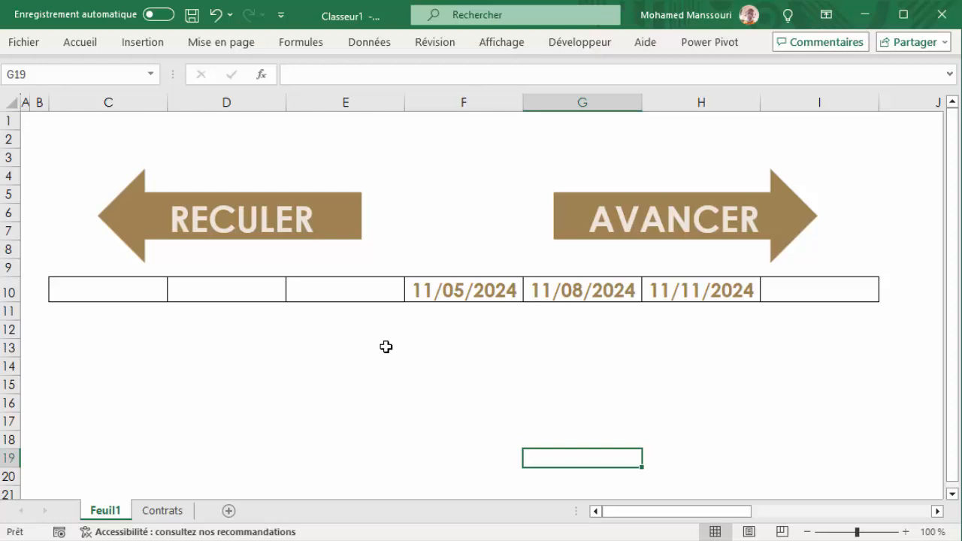
Insert the MOIS.DECALER function from the Date et Heure category into cell E10 using the function wizard
left_click(362, 297)
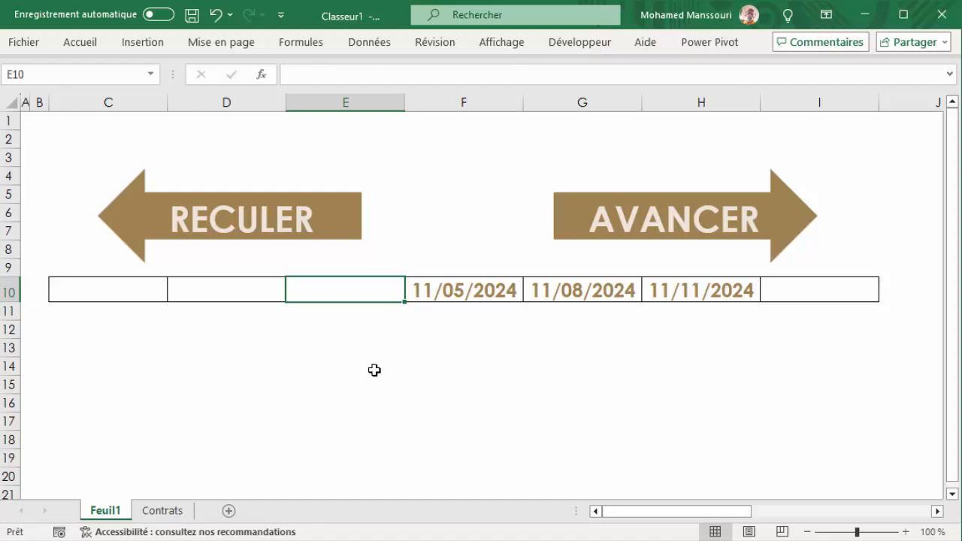
left_click(262, 76)
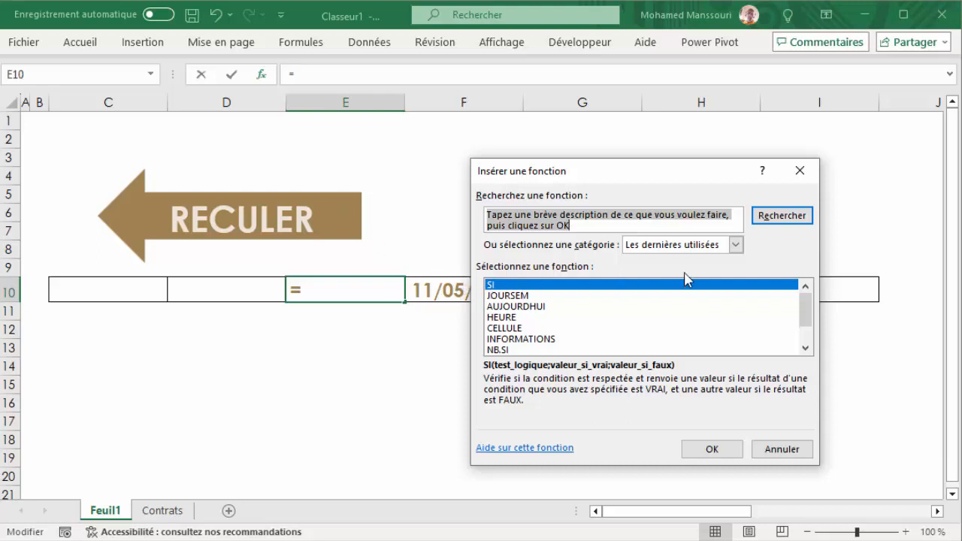
left_click(736, 245)
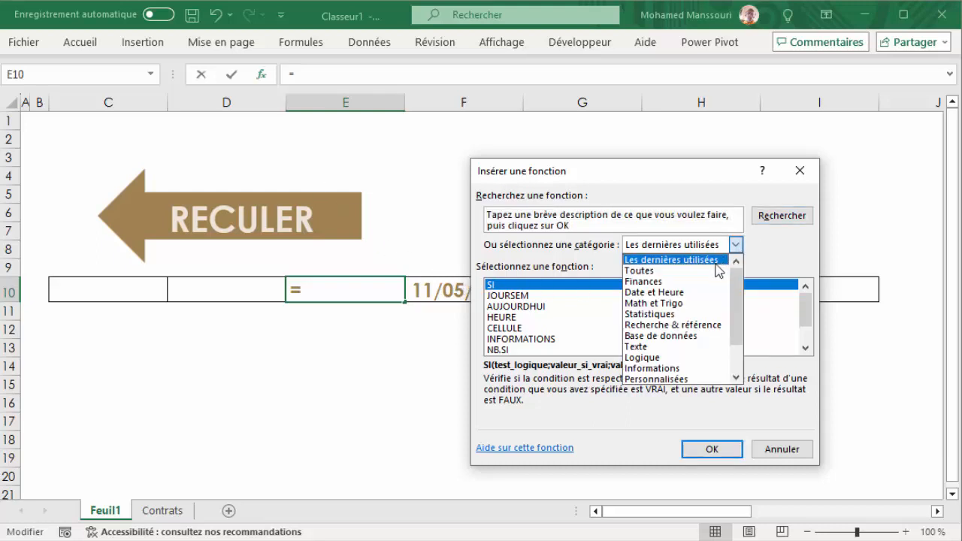
left_click(687, 292)
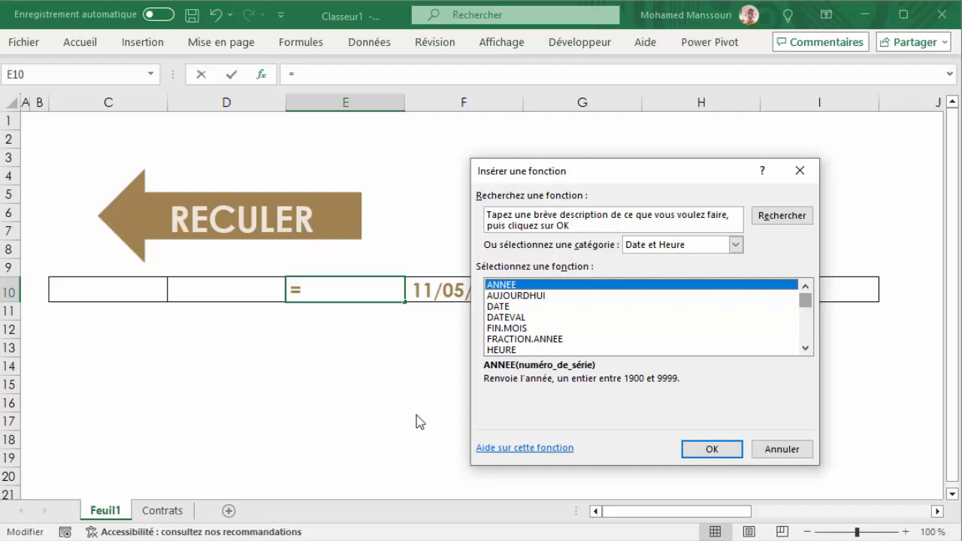
scroll(519, 344, "down", 2)
scroll(518, 343, "down", 1)
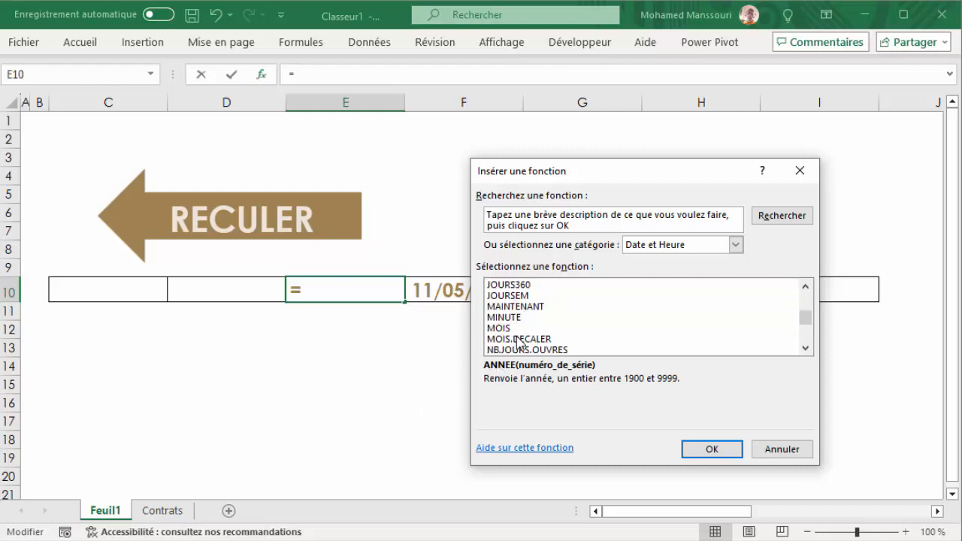
left_click(531, 339)
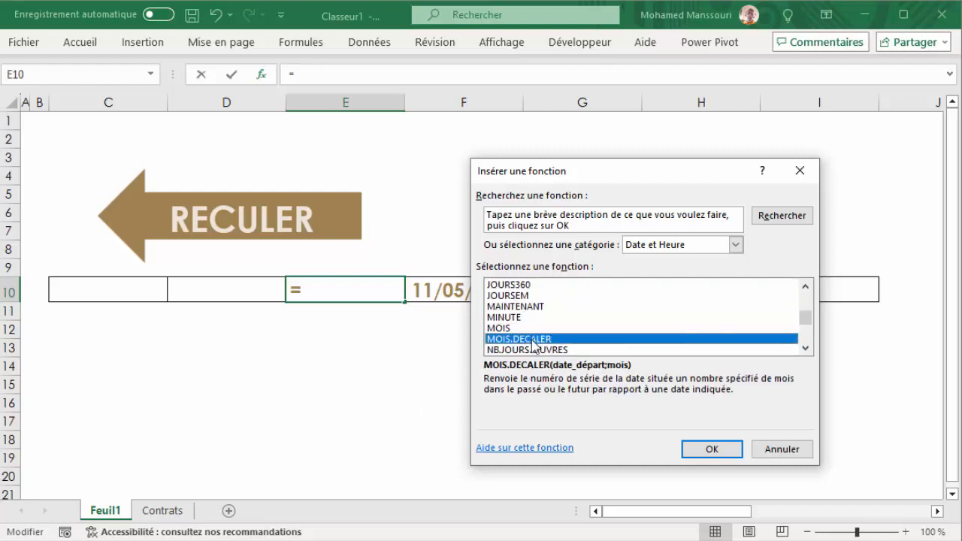
left_click(690, 449)
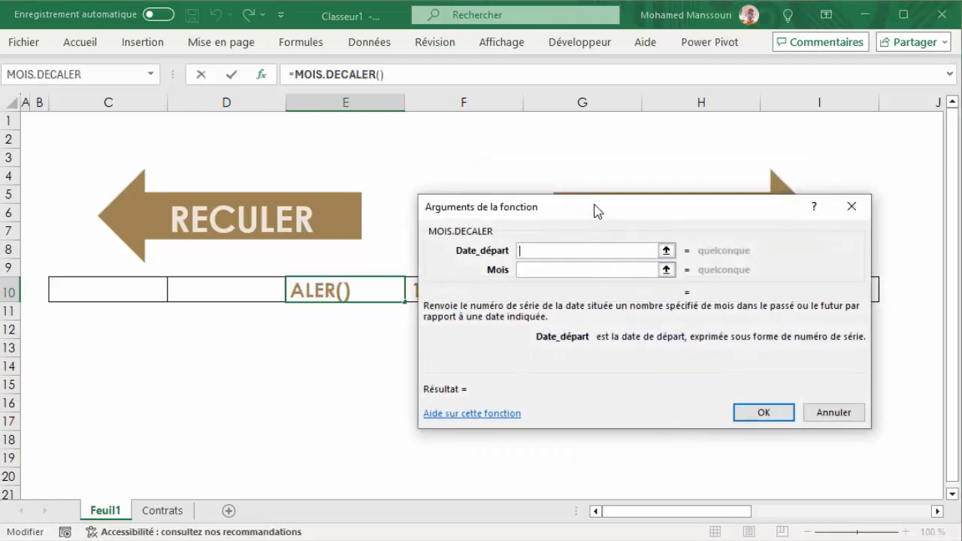
Set the function's Date_départ argument to F10 and Mois to -3, and confirm the formula in E10
mouse_move(593, 208)
left_mouse_down()
mouse_move(635, 217)
mouse_move(606, 209)
left_mouse_up()
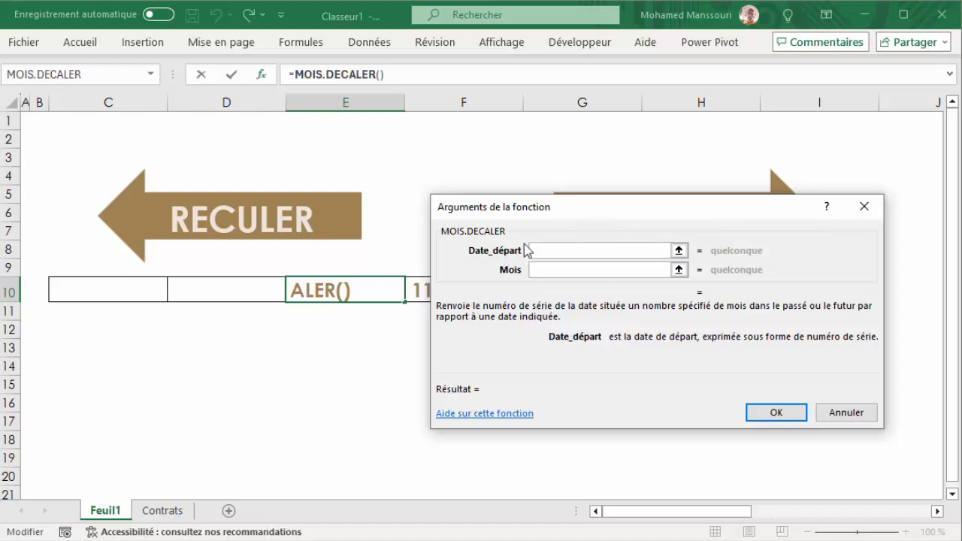
left_click_drag(566, 213, 620, 228)
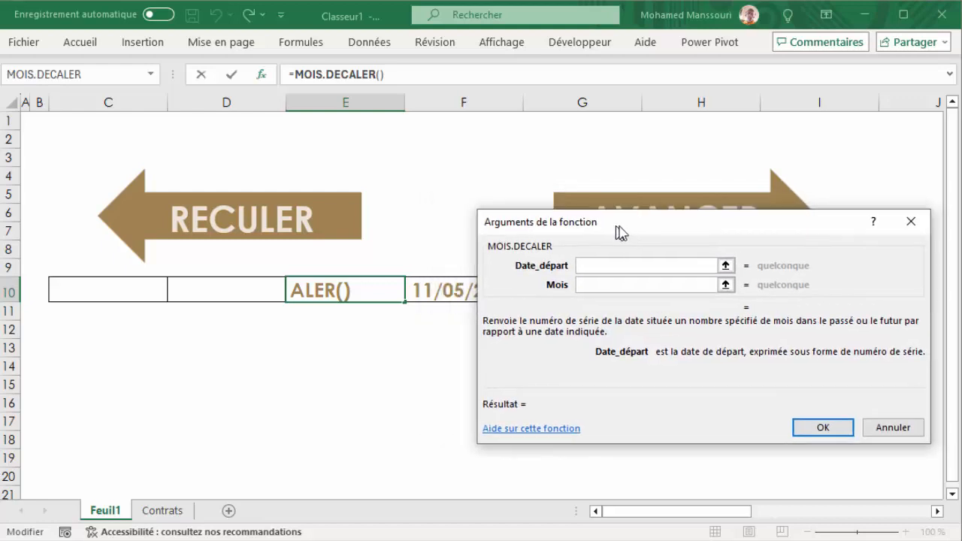
left_click(444, 285)
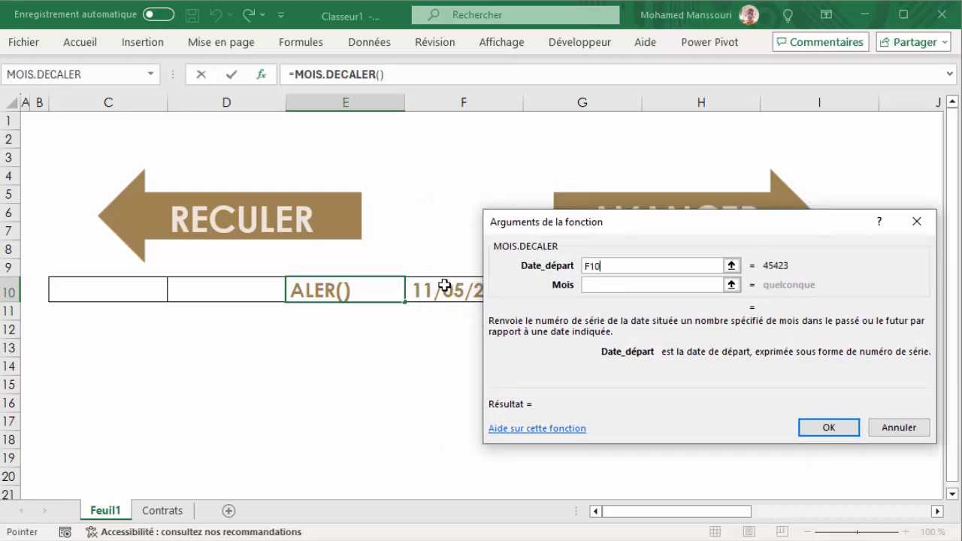
left_click(606, 285)
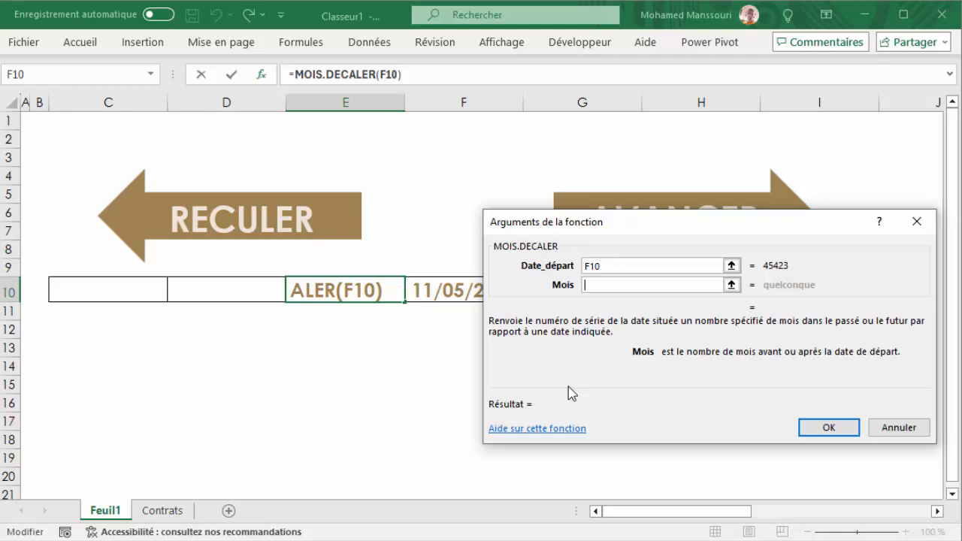
type("-")
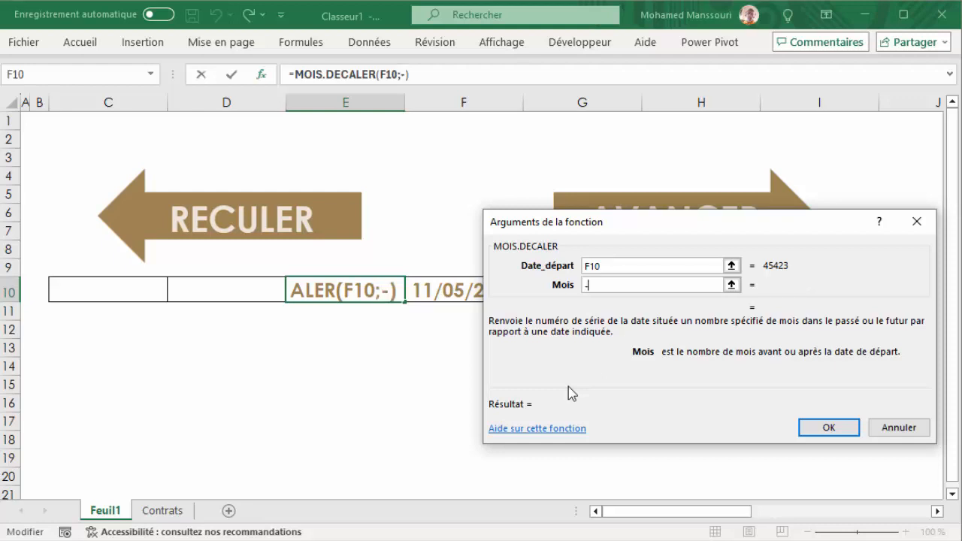
type("3")
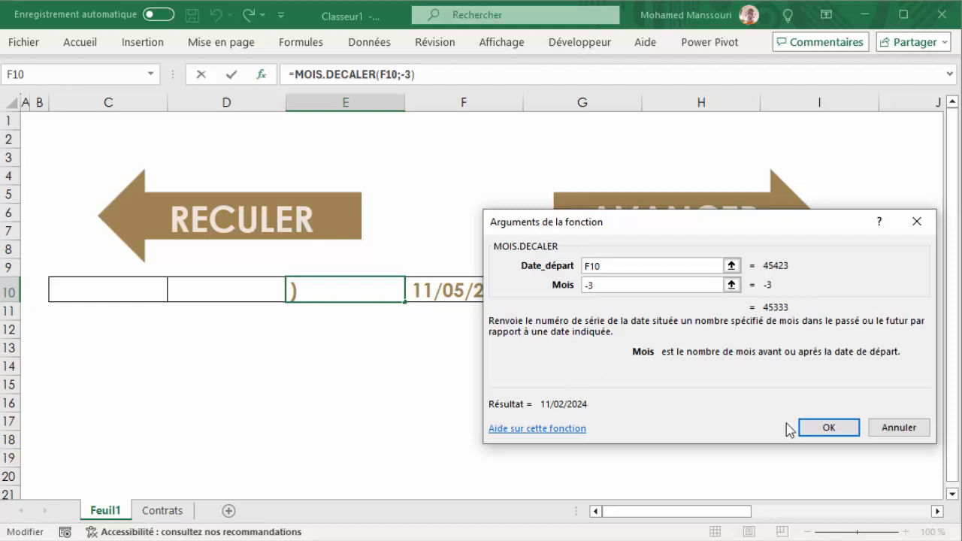
left_click(811, 428)
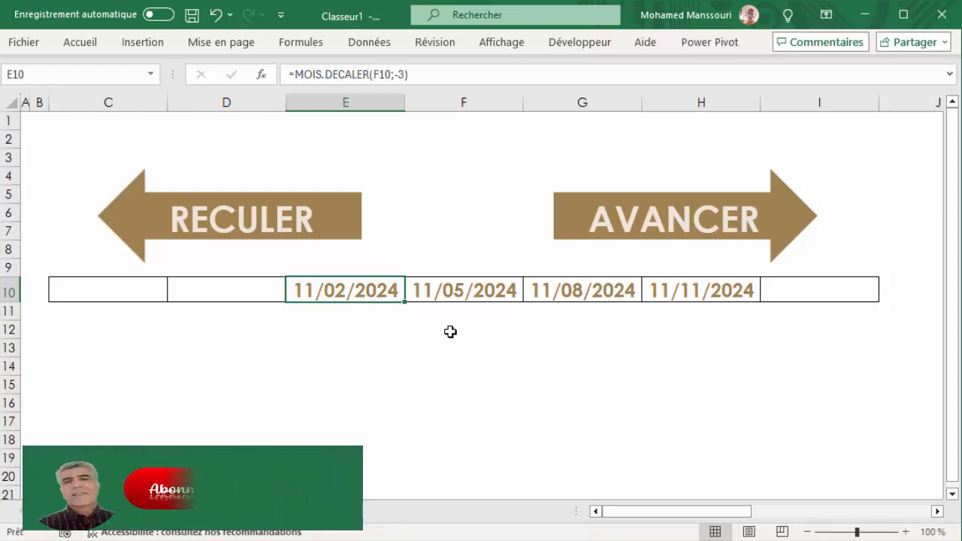
Insert the MOIS.DECALER function from the Date et Heure category into cell D10 using the function wizard
left_click(254, 297)
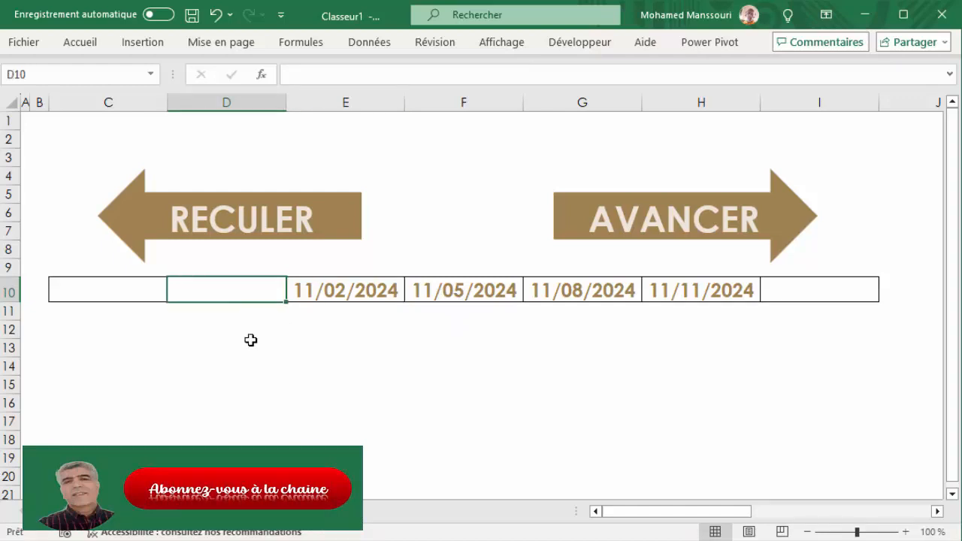
left_click(262, 76)
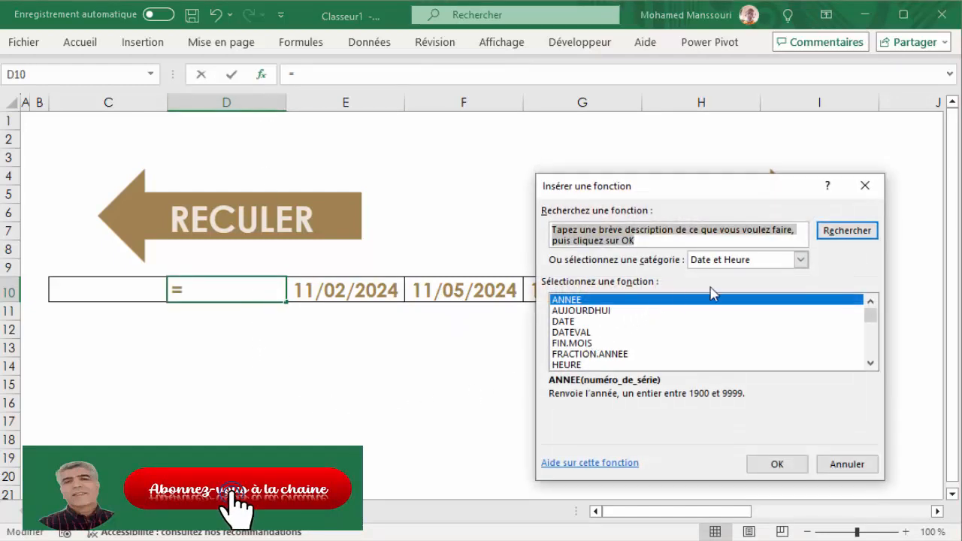
scroll(685, 315, "down", 2)
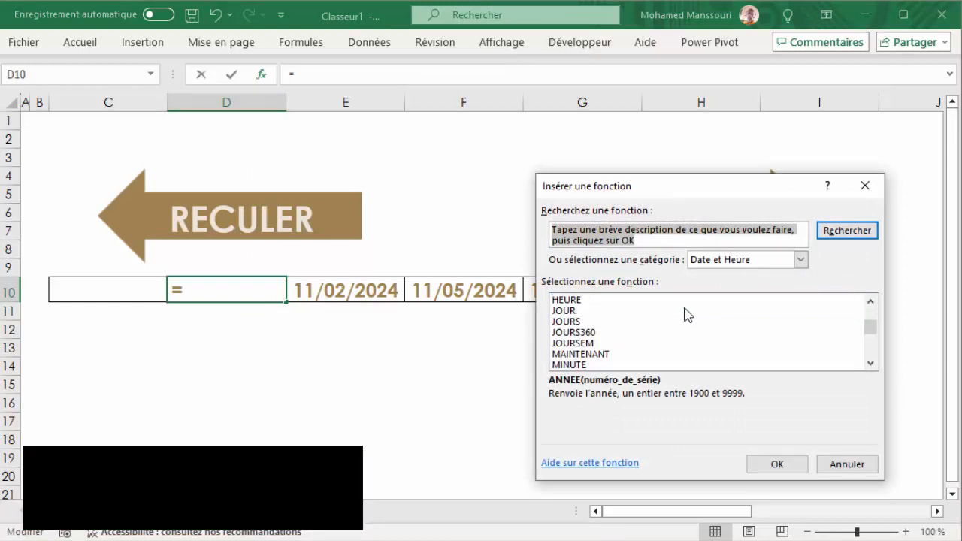
scroll(684, 315, "down", 1)
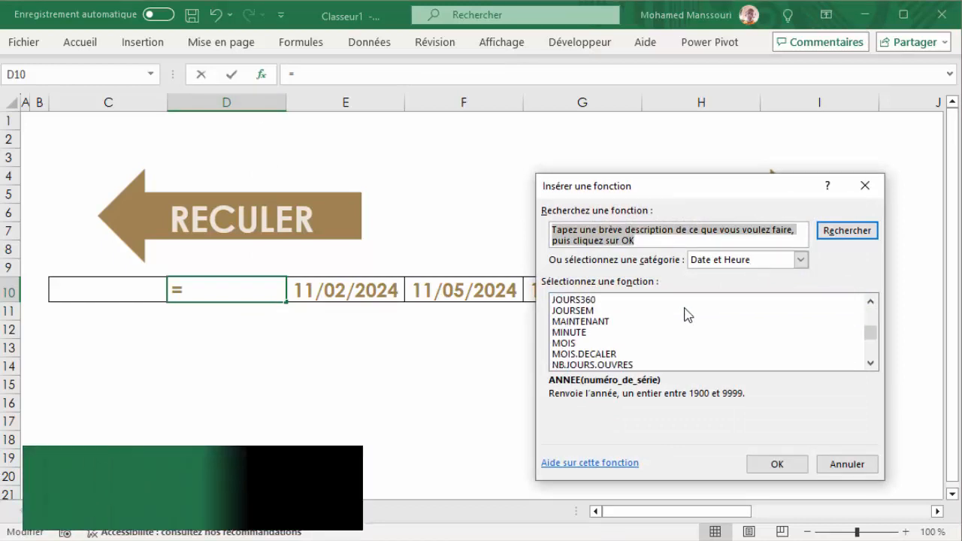
left_click(606, 354)
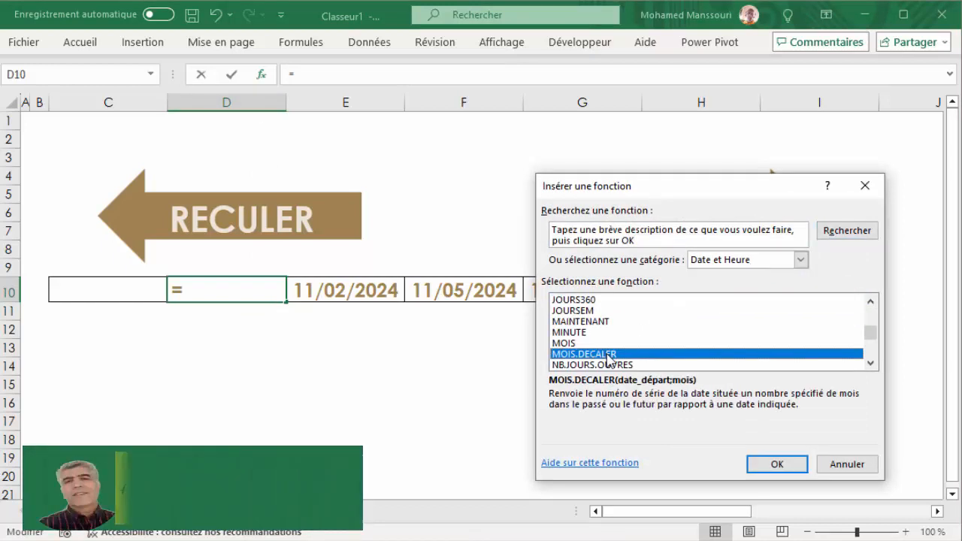
left_click(778, 465)
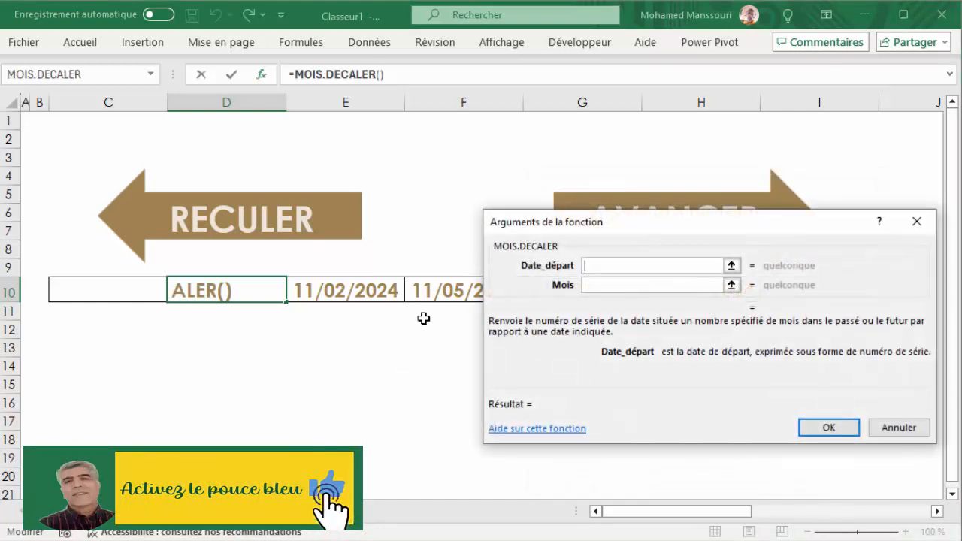
Set the Date_départ argument to F10 and Mois to -6, and confirm the formula in D10
left_click(440, 292)
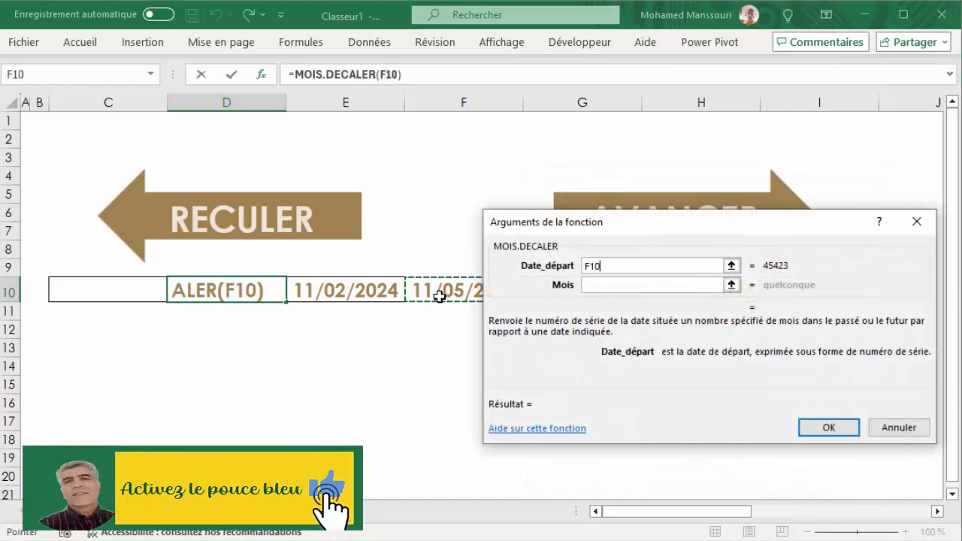
left_click(612, 286)
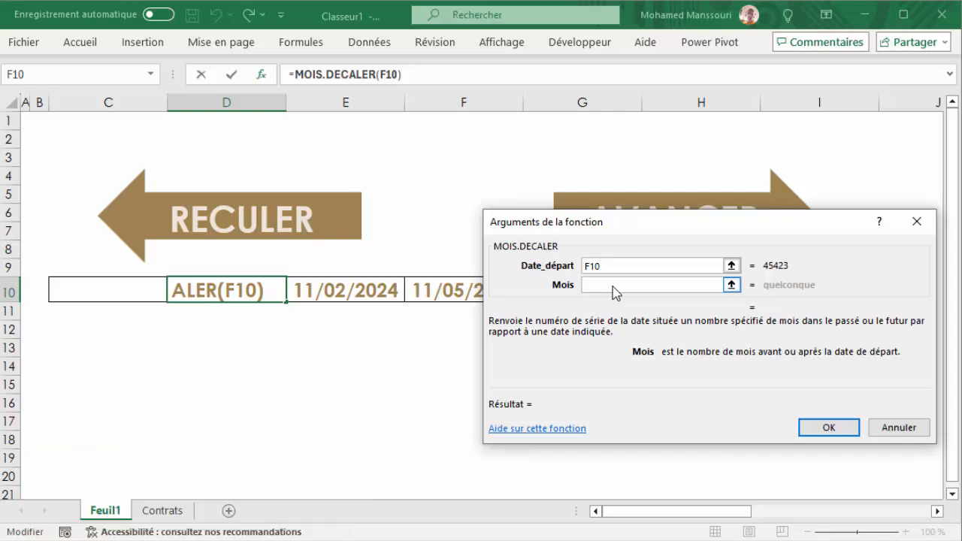
type("-6")
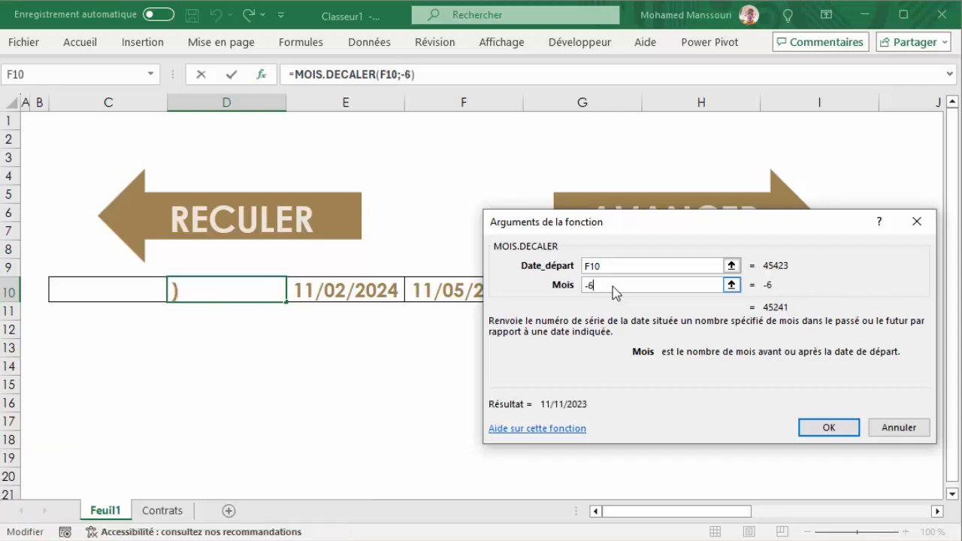
left_click(828, 428)
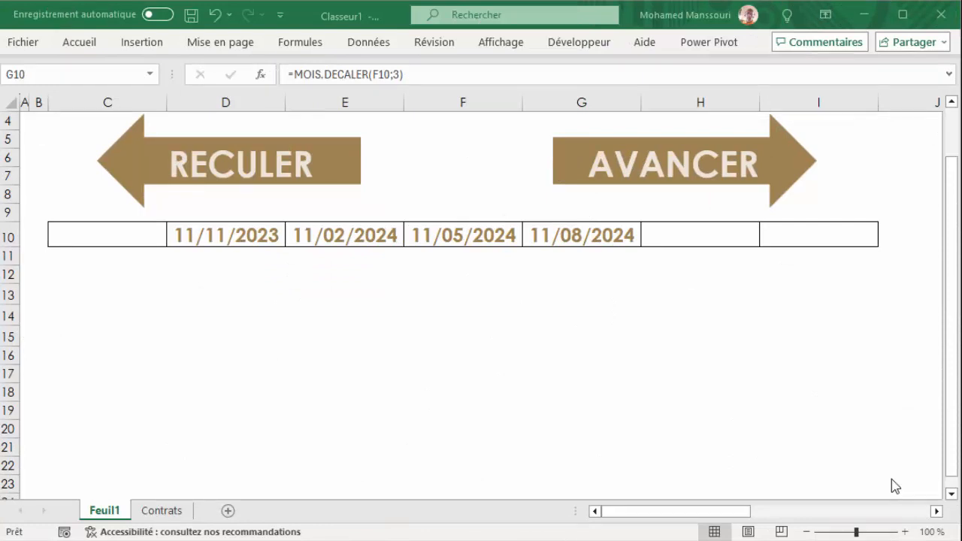
Replace the F10 reference in G10's MOIS.DECALER formula with the quoted date "11/05/2024" and confirm it
left_click(609, 233)
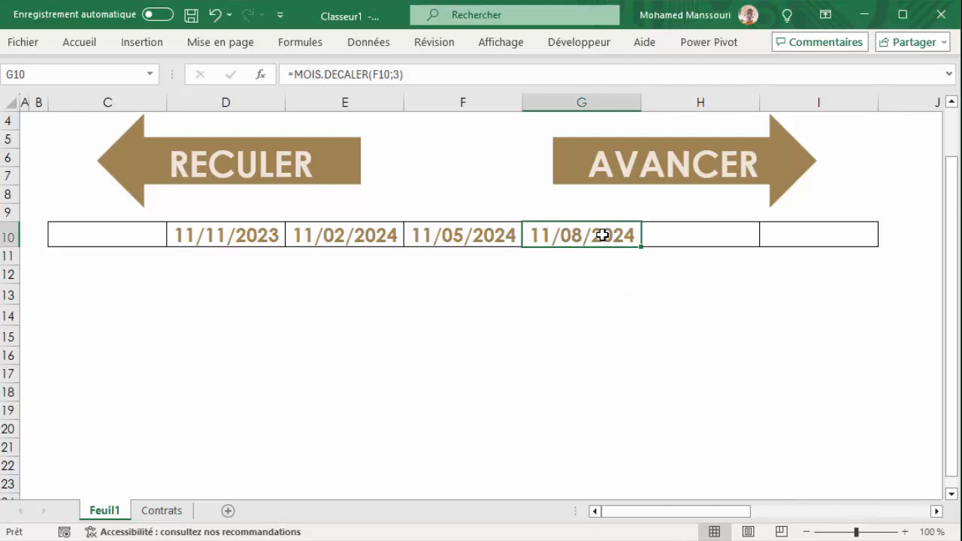
left_click(374, 76)
left_click_drag(374, 76, 387, 77)
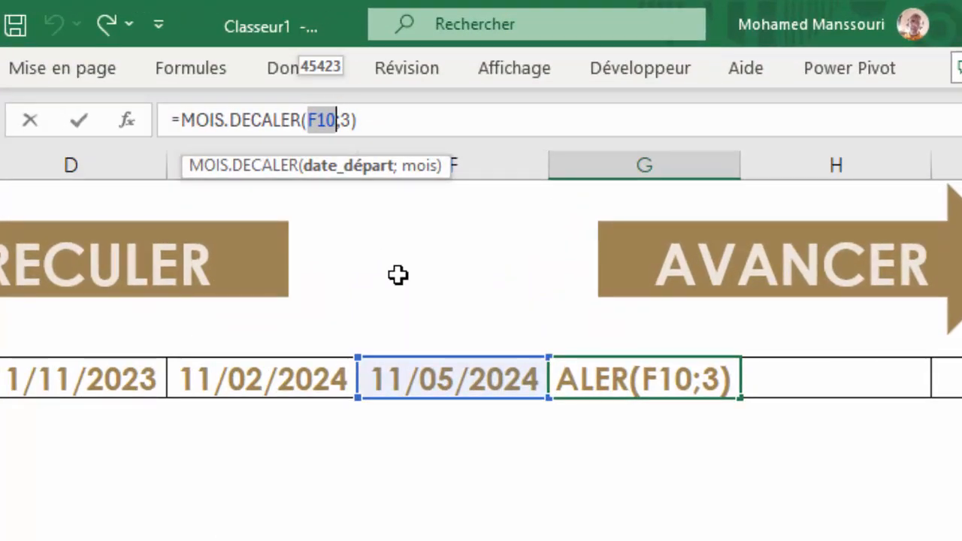
type("\"")
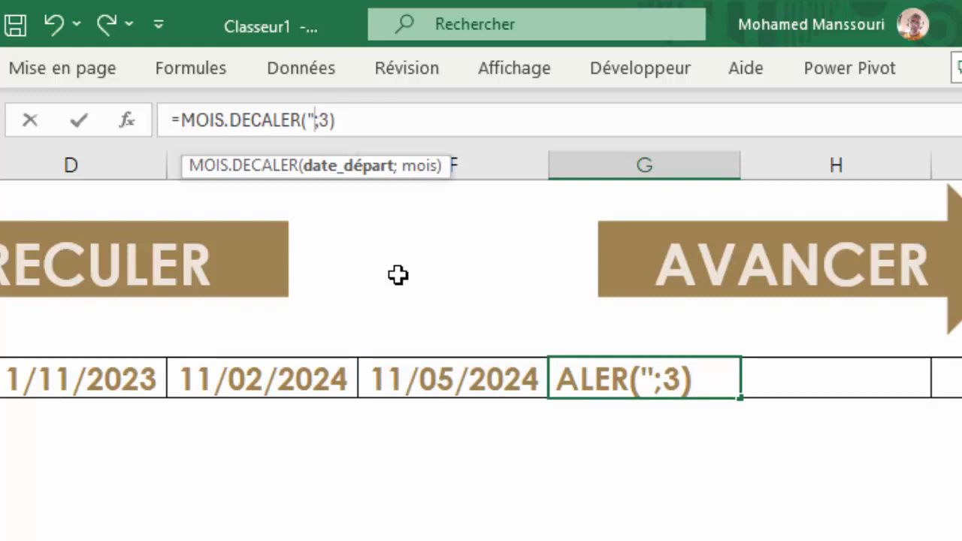
type("11")
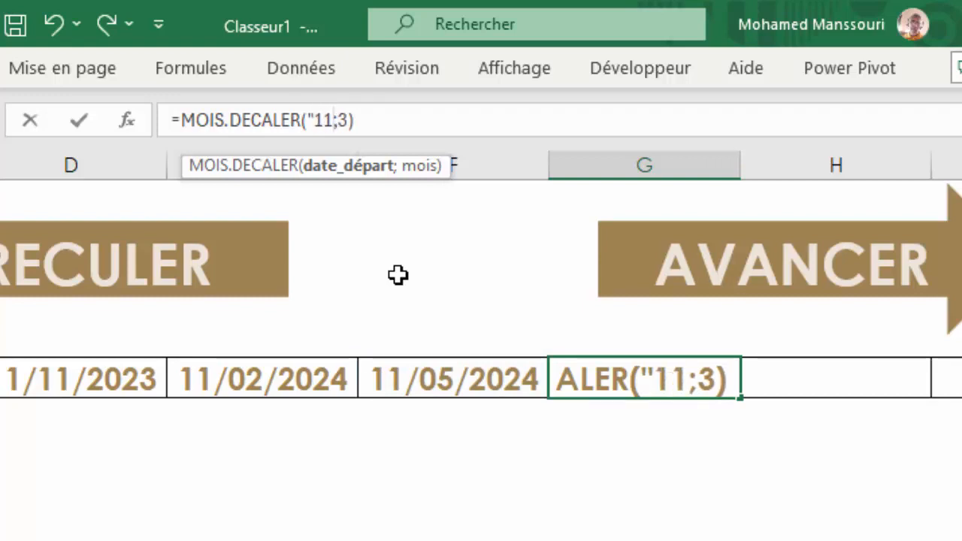
type("/05")
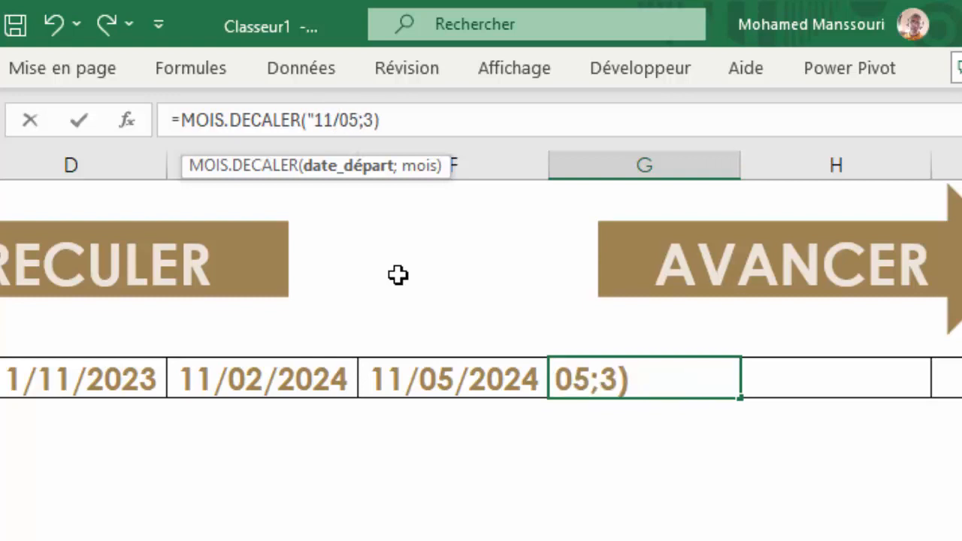
type("/")
type("202")
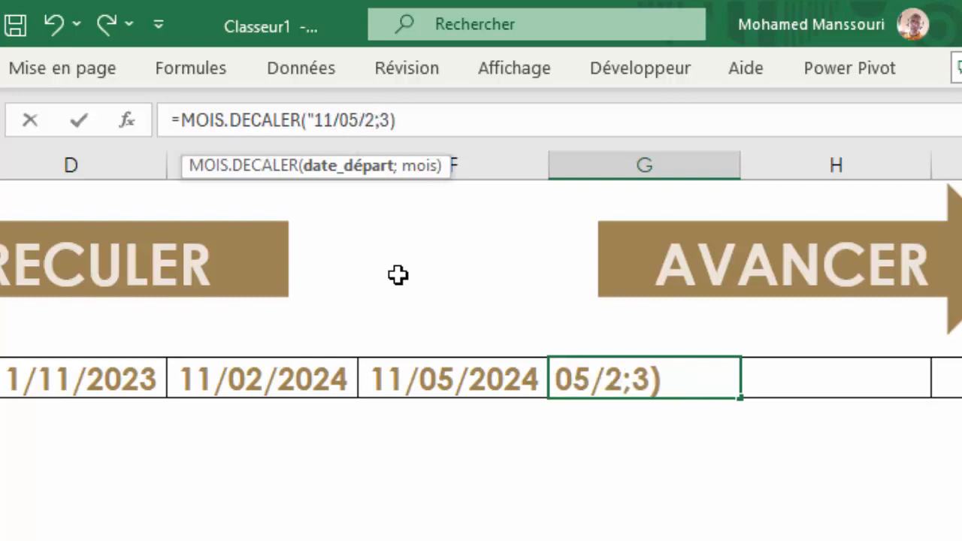
type("4")
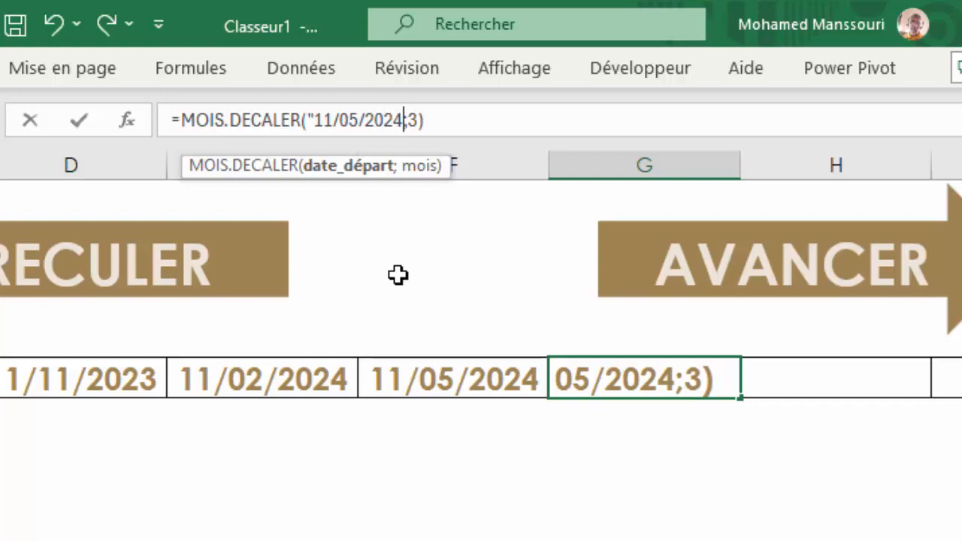
type("\"")
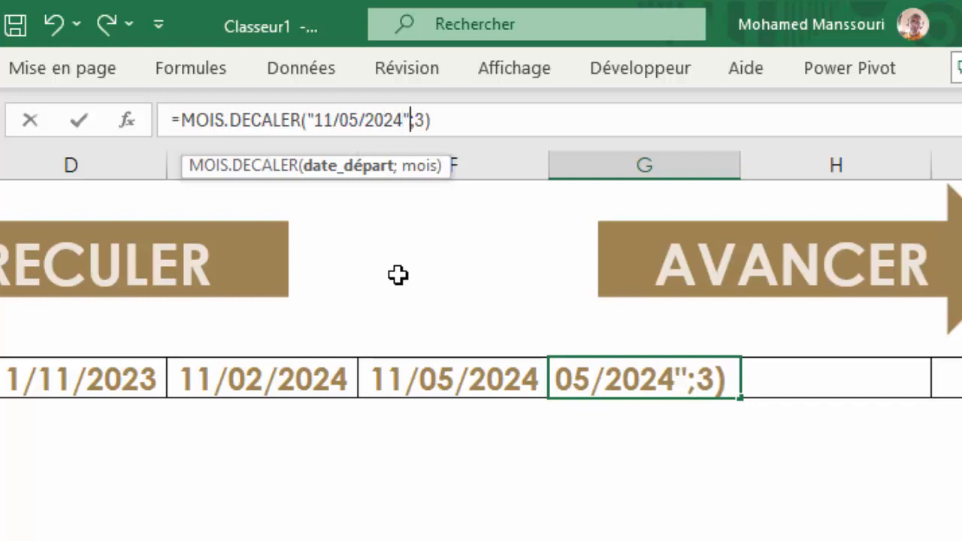
key("Return")
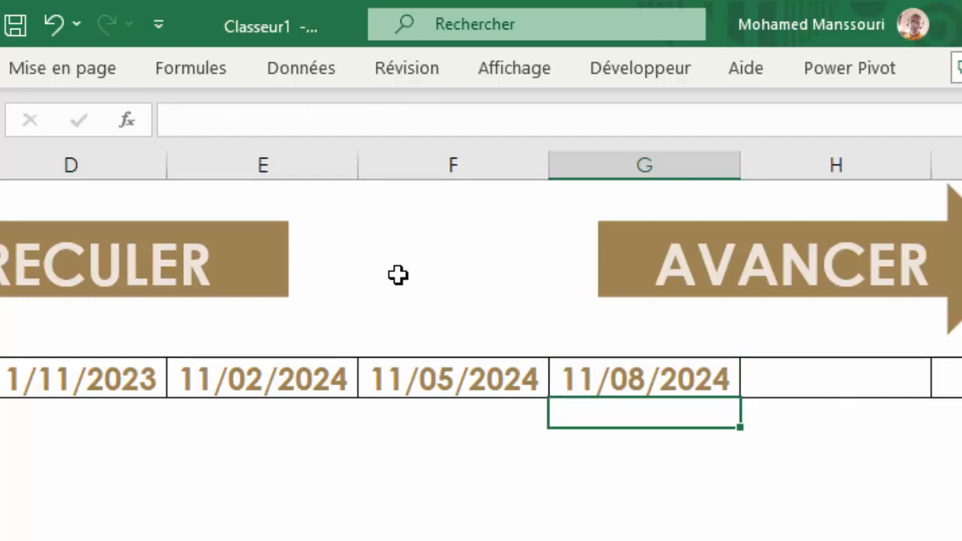
Change the start date in G10's formula to the invalid date "11/055/2024" and confirm it
left_click(640, 372)
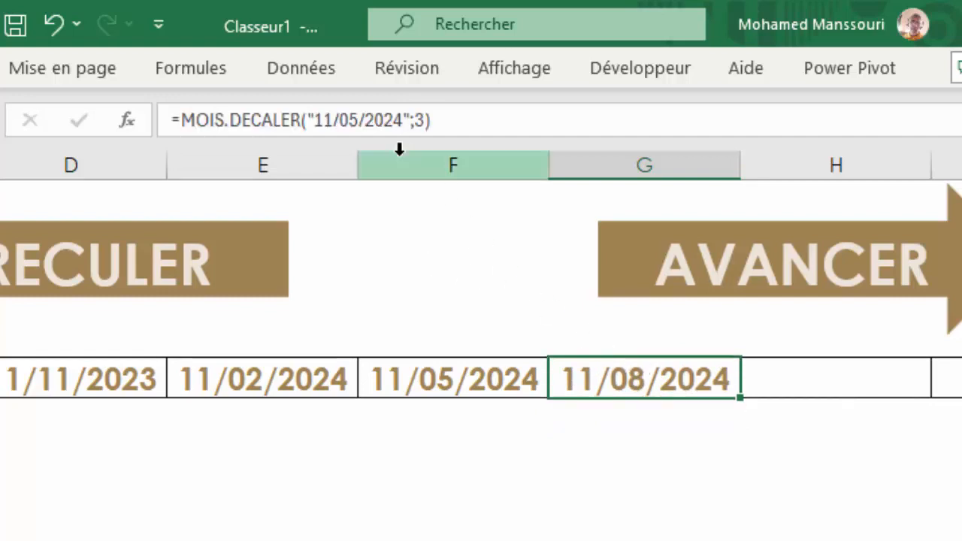
left_click(360, 122)
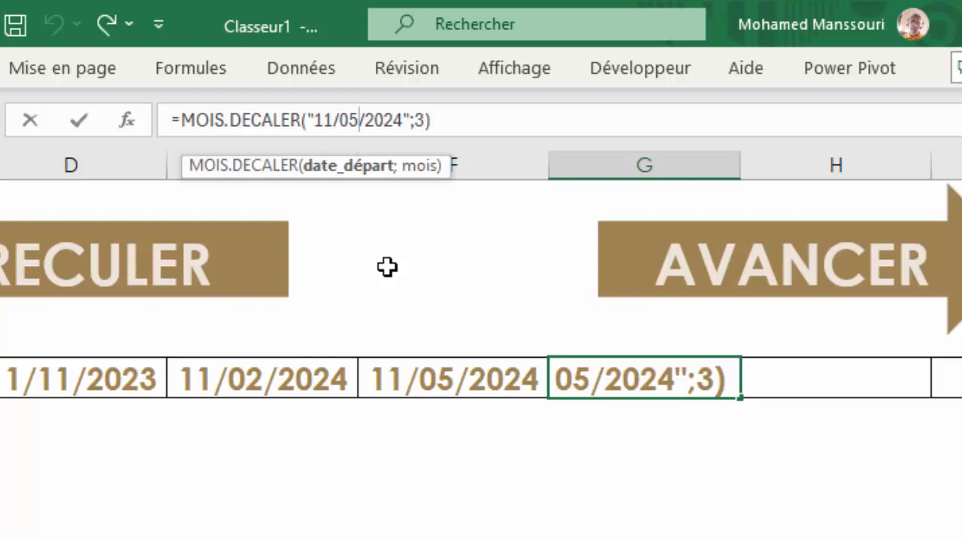
type("5")
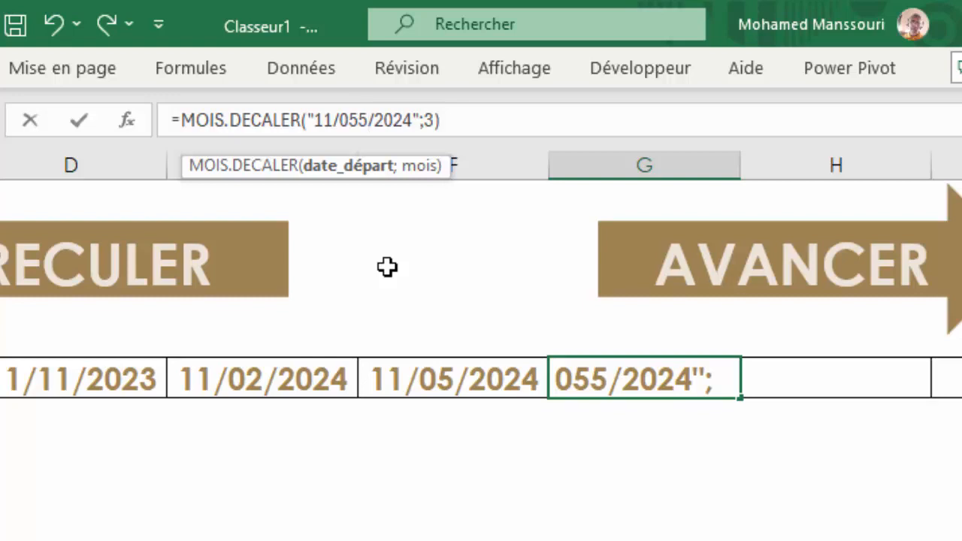
key("Return")
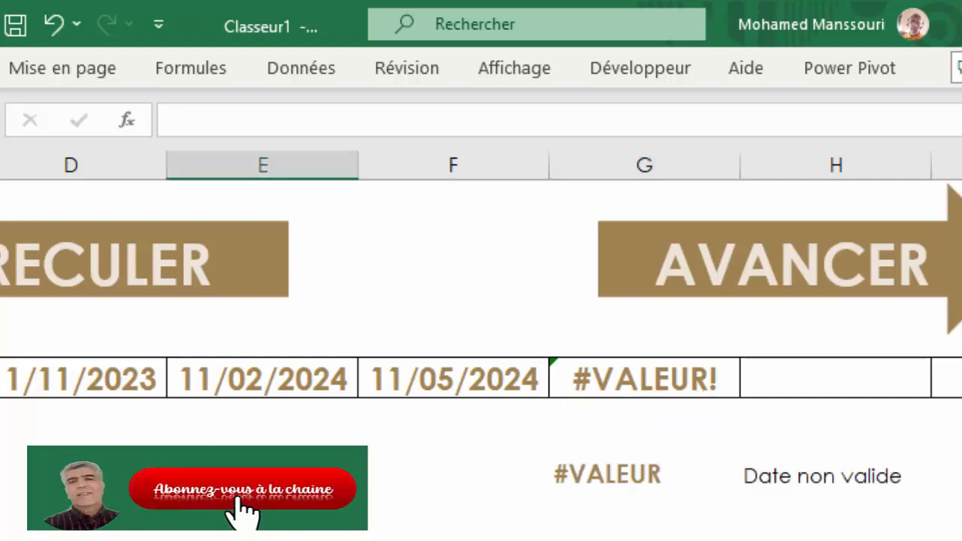
Correct the start date in G10's formula to "11/05/2024" and confirm it
left_click(648, 386)
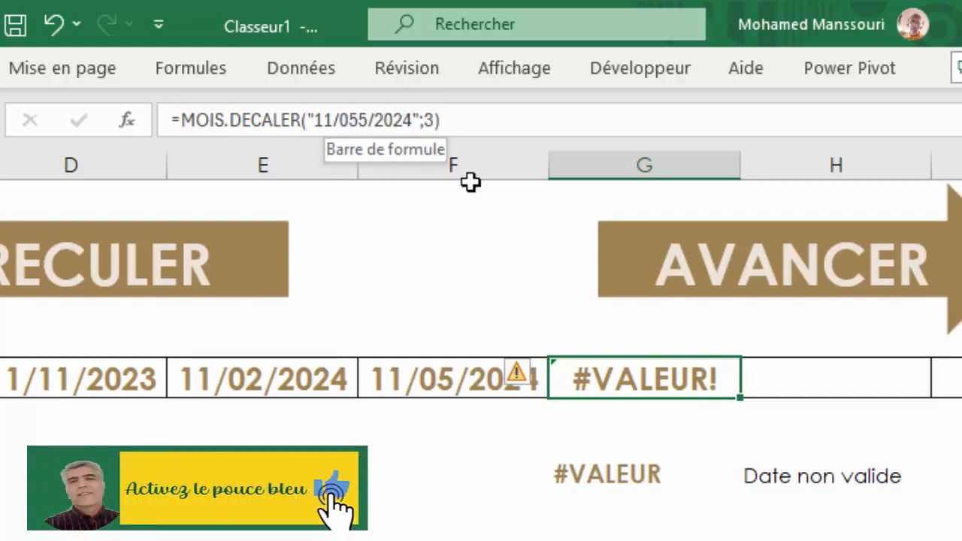
left_click(364, 118)
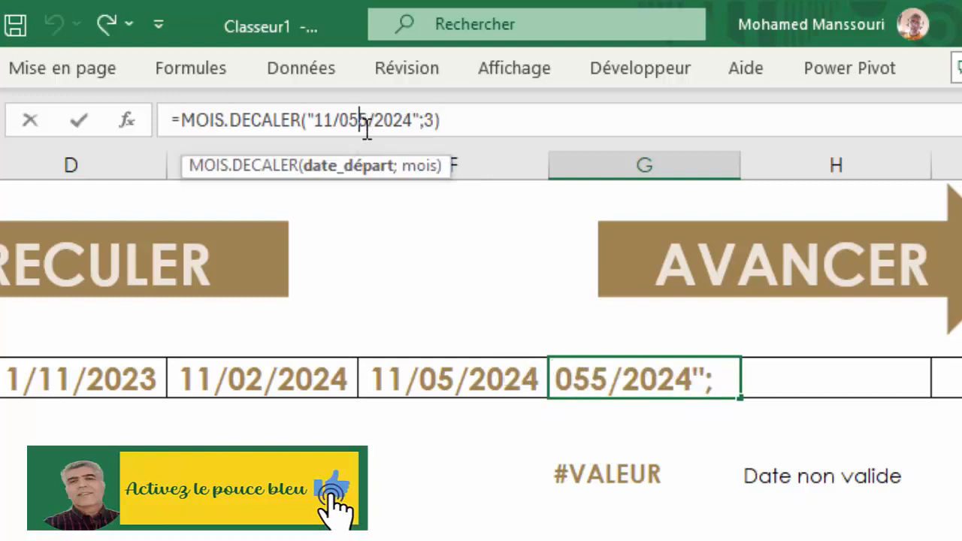
key("BackSpace")
key("Return")
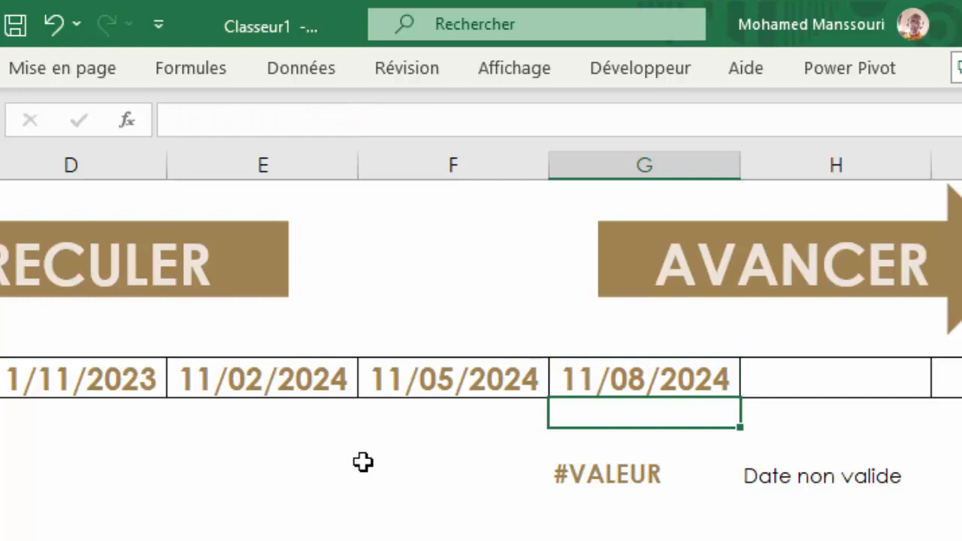
Remove the months argument and its separator from G10's formula and try to confirm =MOIS.DECALER("11/05/2024")
key("Up")
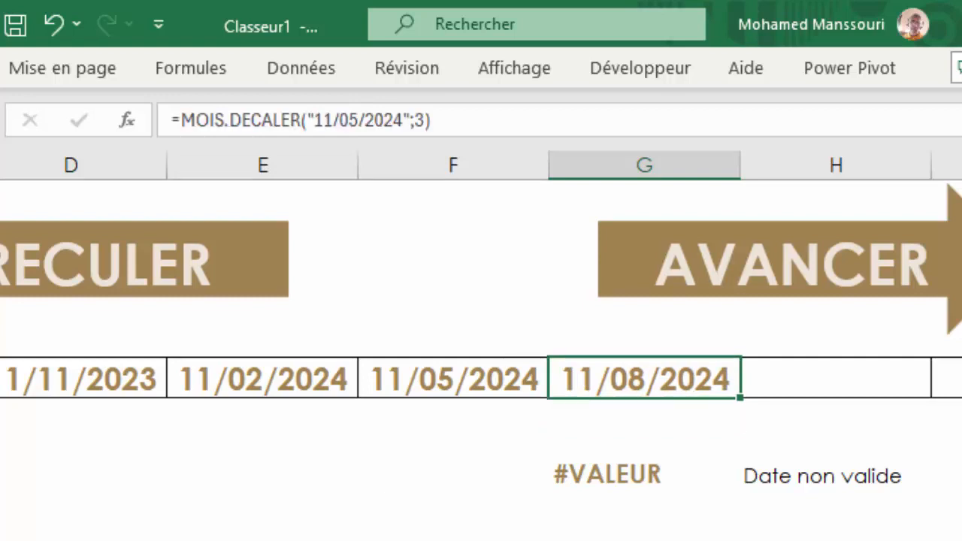
left_click(422, 119)
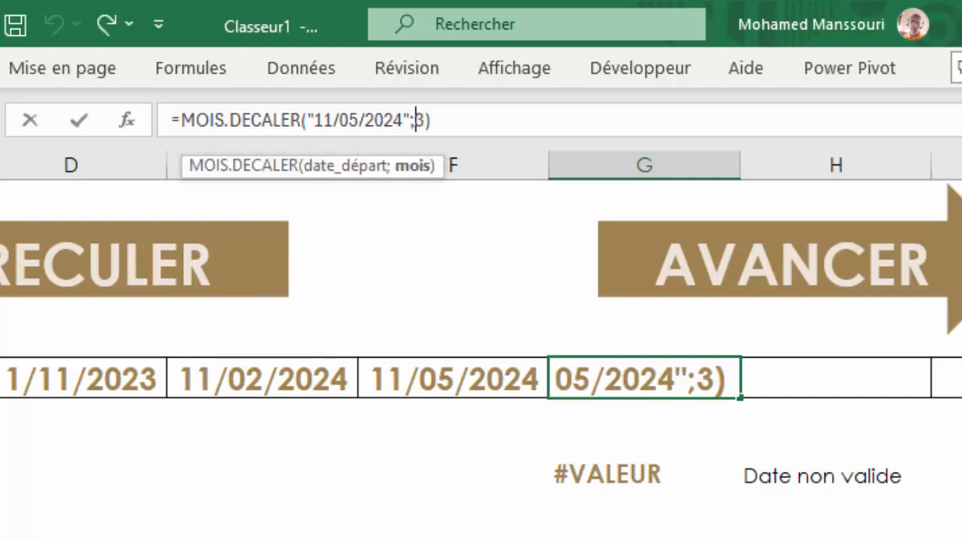
key("Delete")
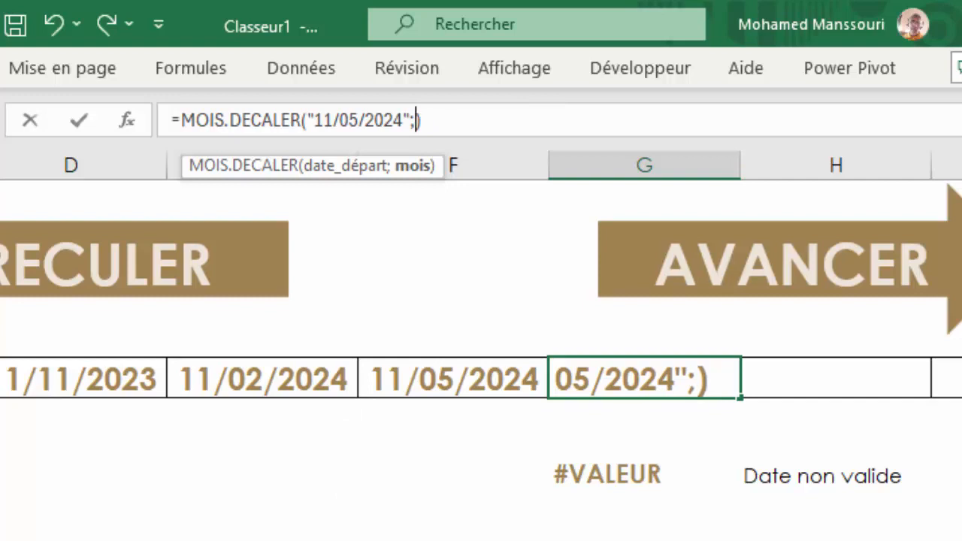
key("BackSpace")
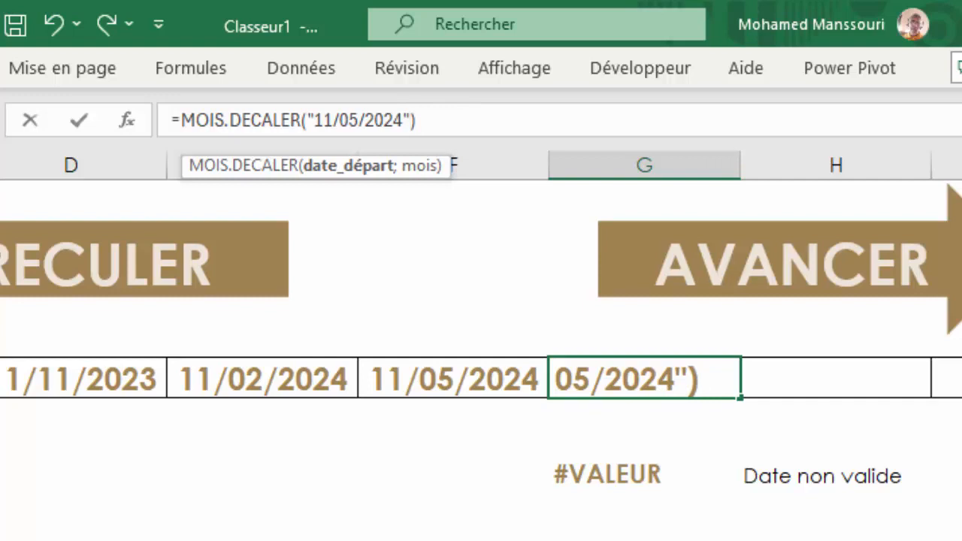
key("Return")
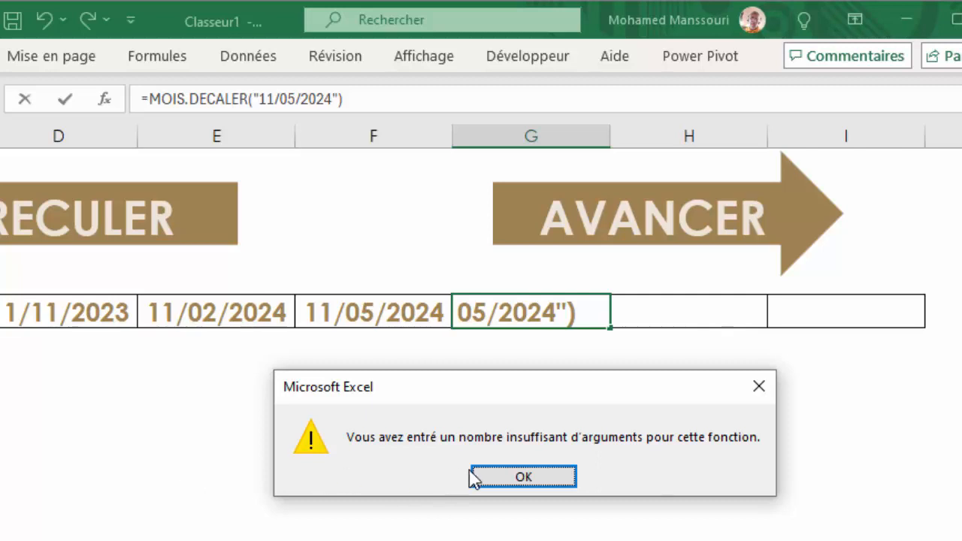
left_click(491, 478)
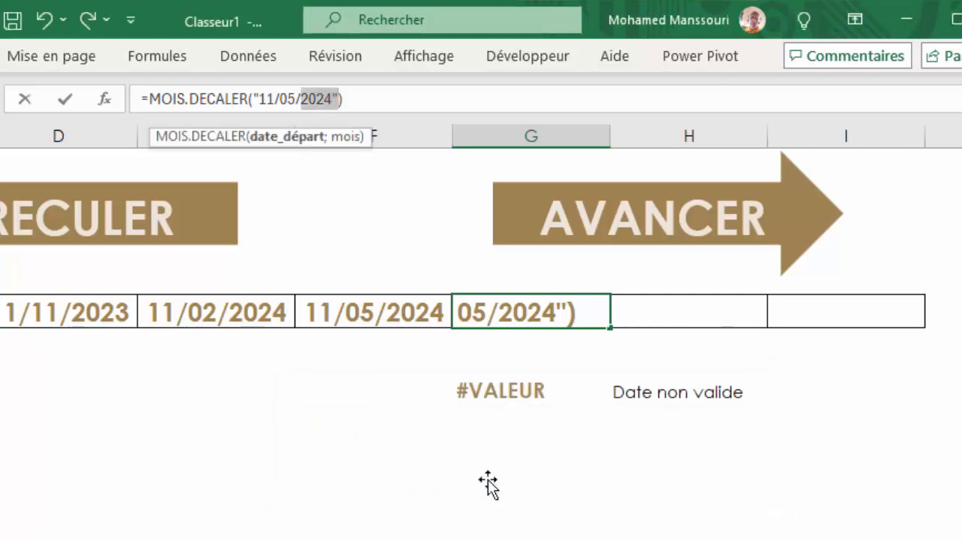
Add a semicolon after the date in G10's formula, leaving the months argument empty, and confirm =MOIS.DECALER("11/05/2024";)
left_click(339, 100)
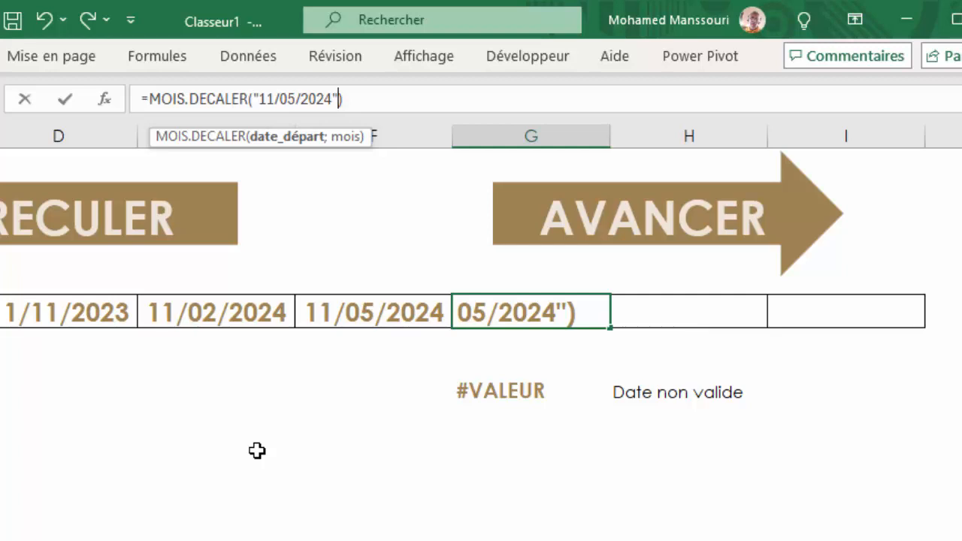
type(";")
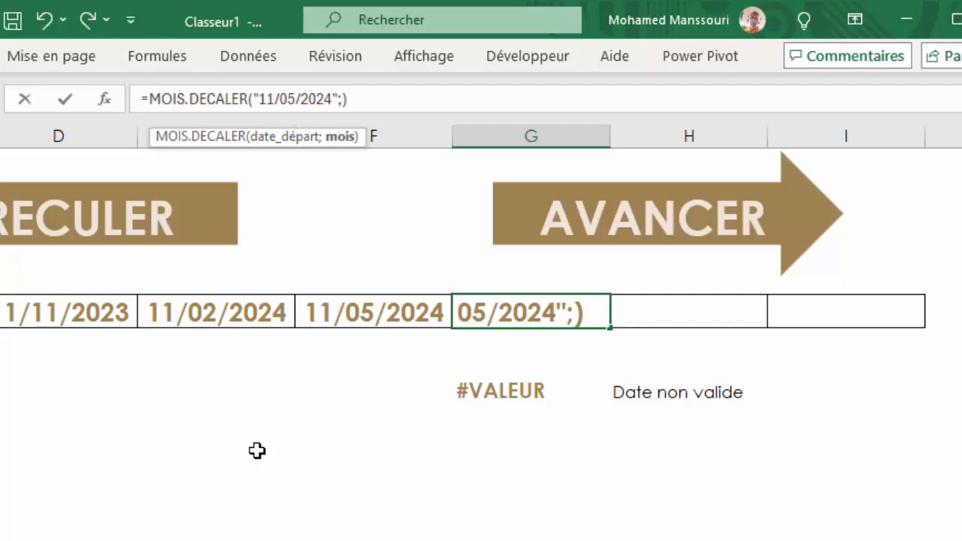
key("Return")
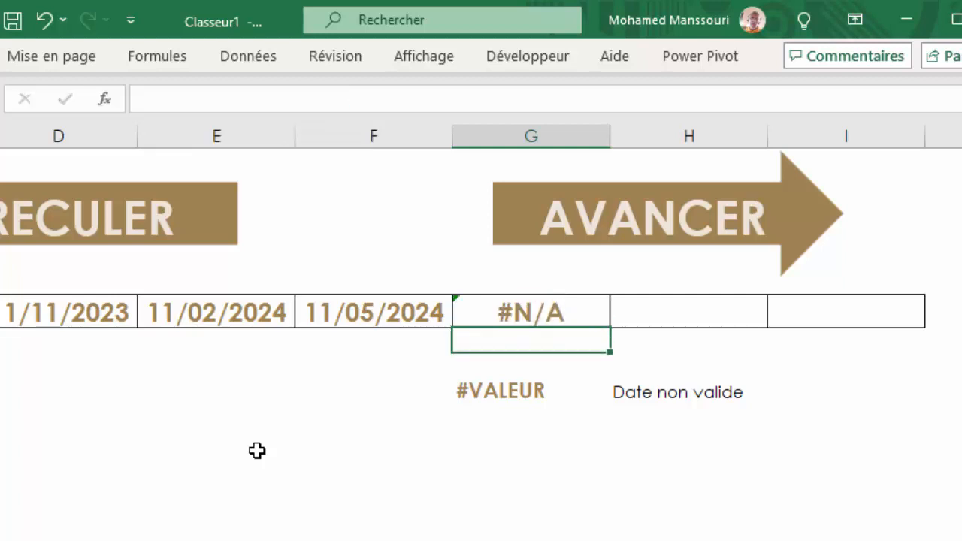
Restore 3 as the months argument in G10's formula and confirm =MOIS.DECALER("11/05/2024";3)
left_click(292, 479)
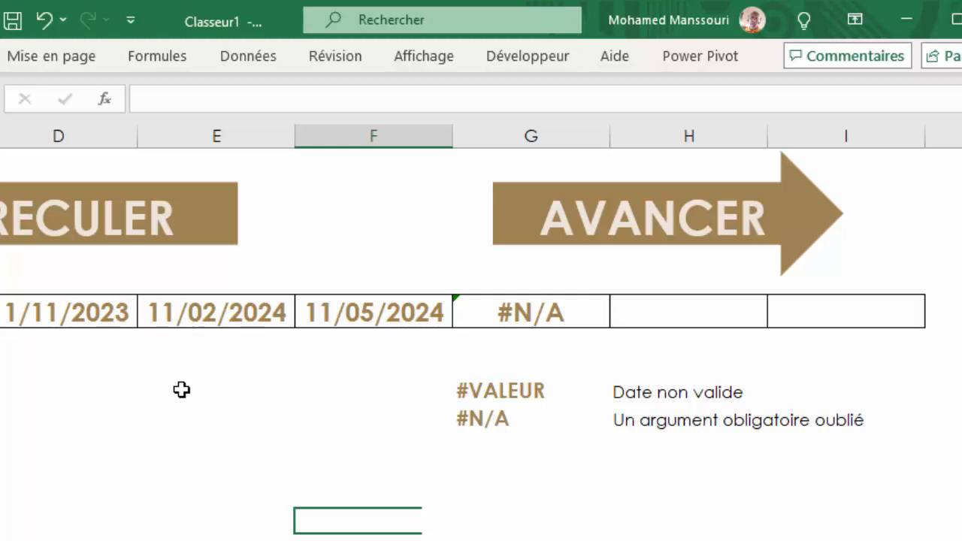
left_click(509, 316)
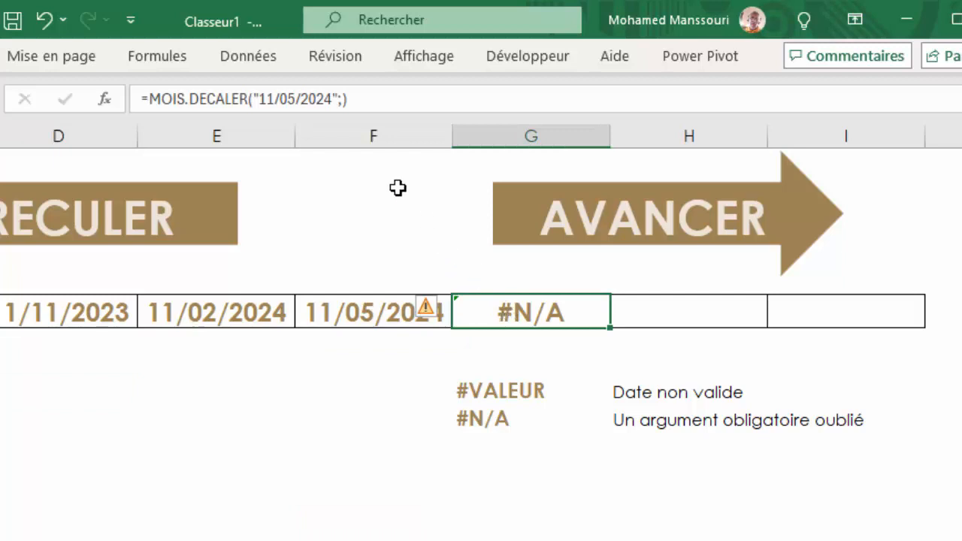
left_click(343, 99)
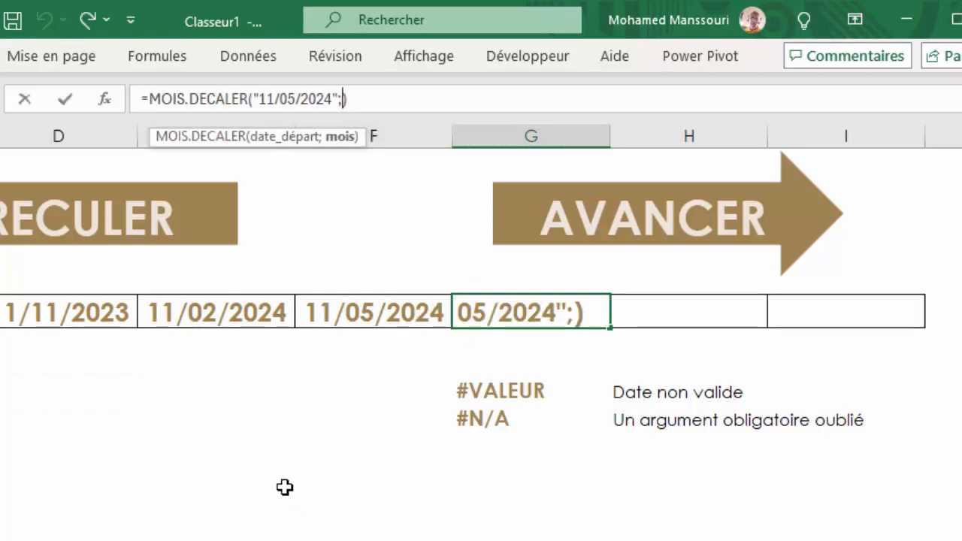
type("3")
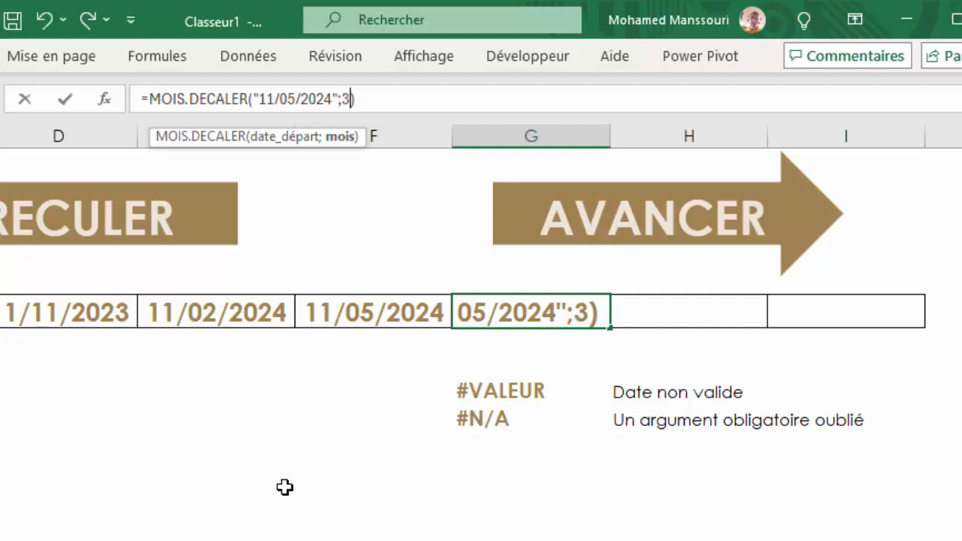
key("Return")
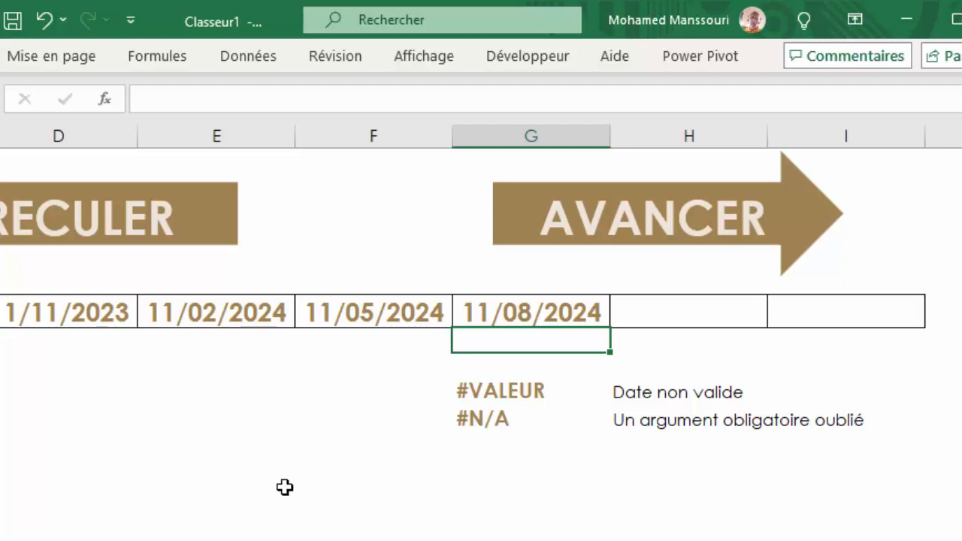
left_click(286, 517)
Replace the months argument in G10's formula with the unrecognised value k and confirm =MOIS.DECALER("11/05/2024";k)
left_click(500, 318)
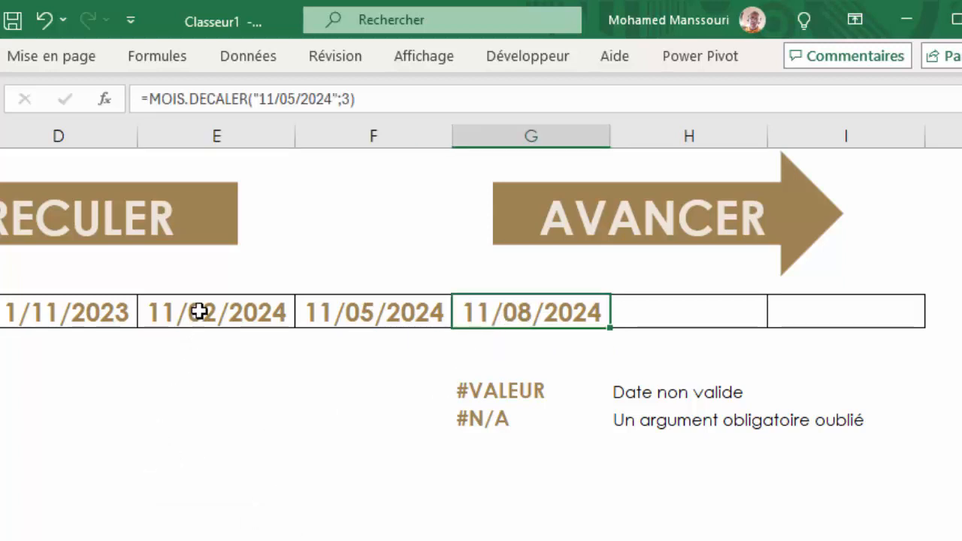
left_click(350, 99)
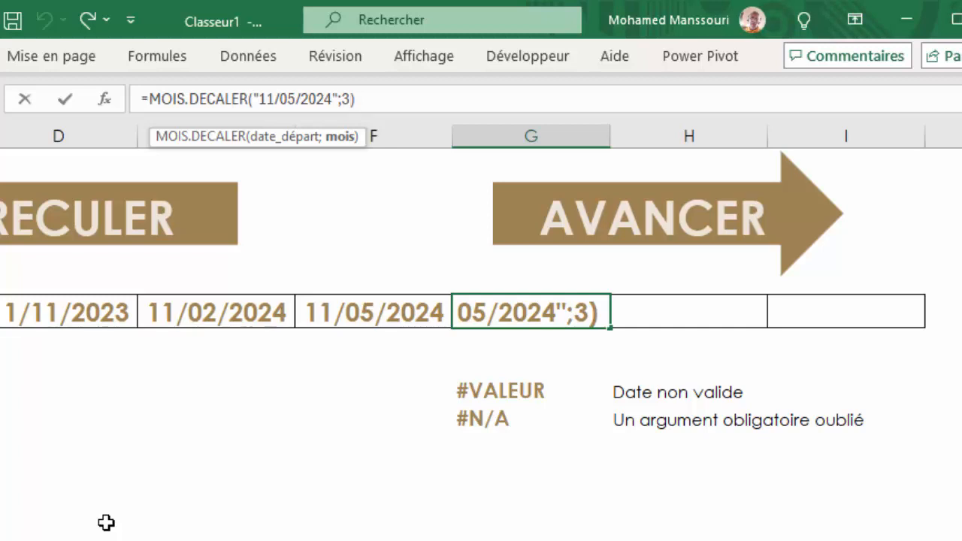
key("BackSpace")
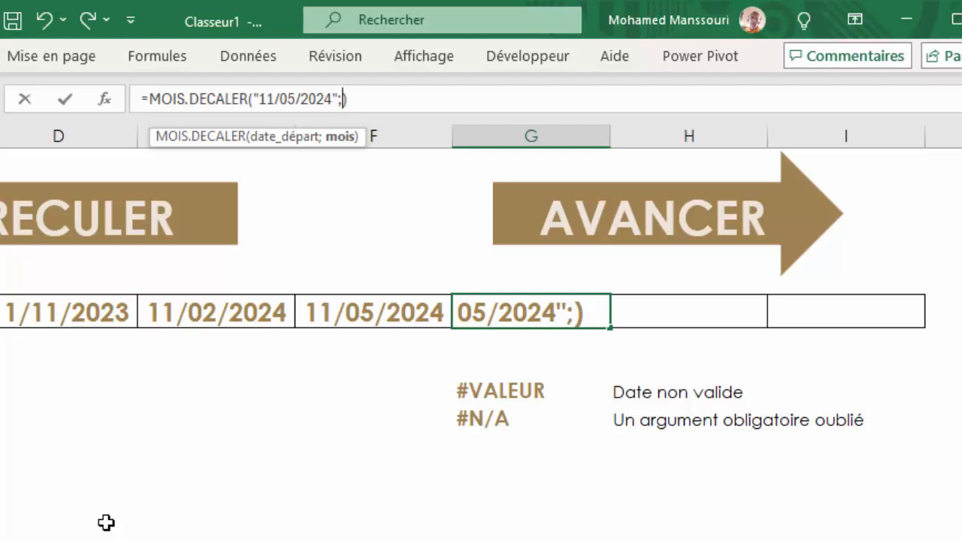
type("K")
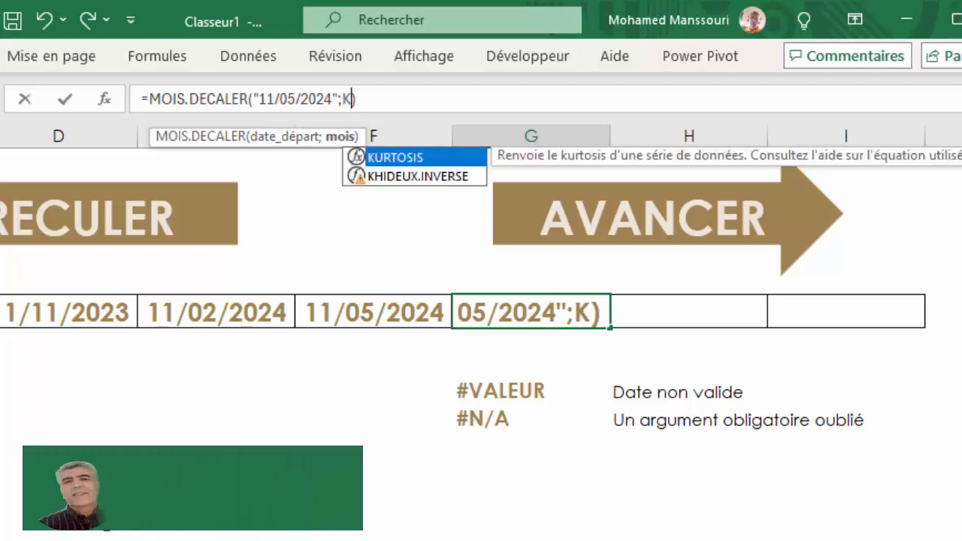
key("Return")
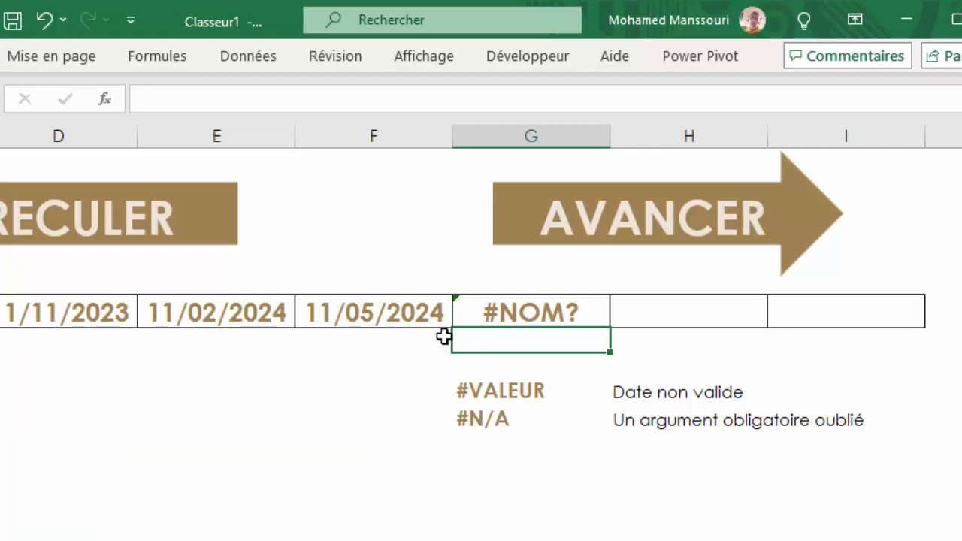
left_click(483, 315)
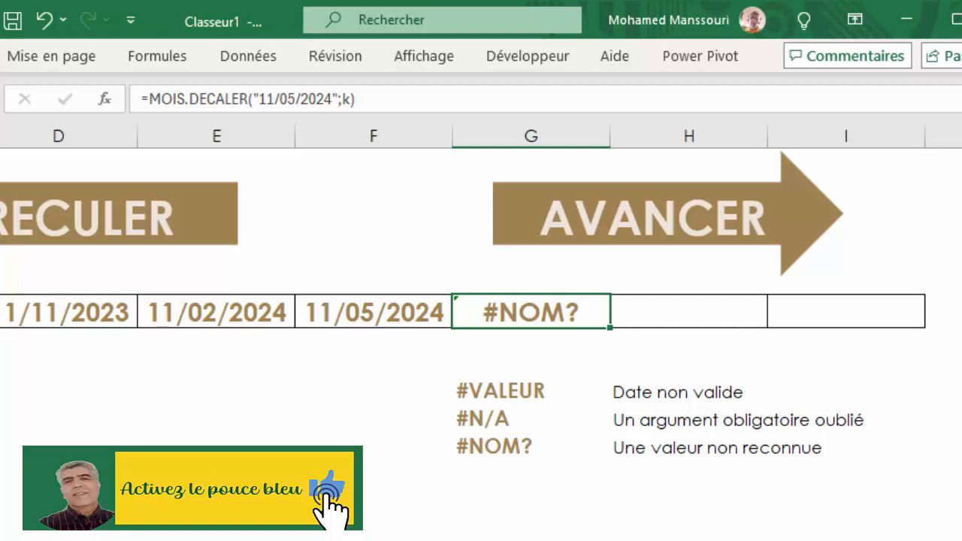
left_click(271, 481)
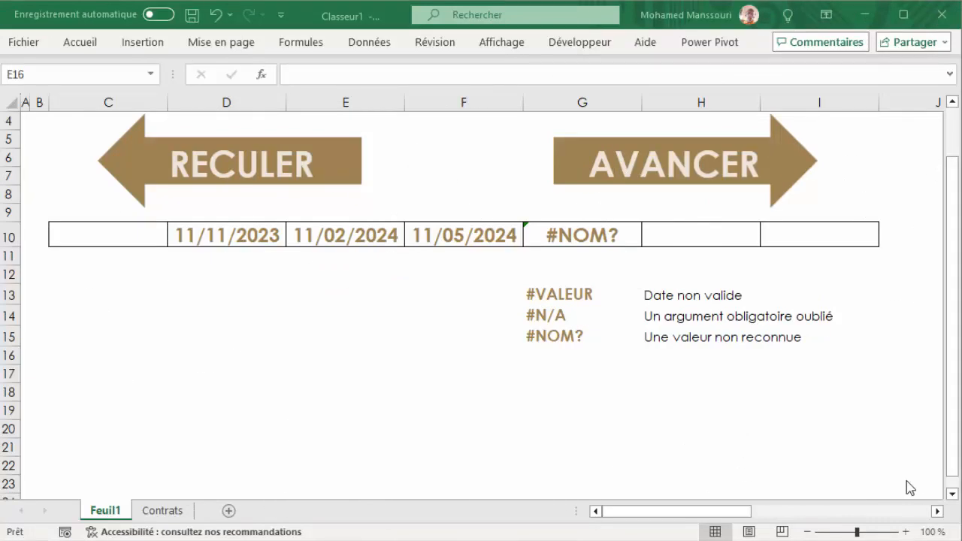
On the Contrats sheet, enter =MOIS.DECALER([@[Date de début]];[@[Durée en mois]]) in E7 to calculate the first contract's end date
left_click(181, 511)
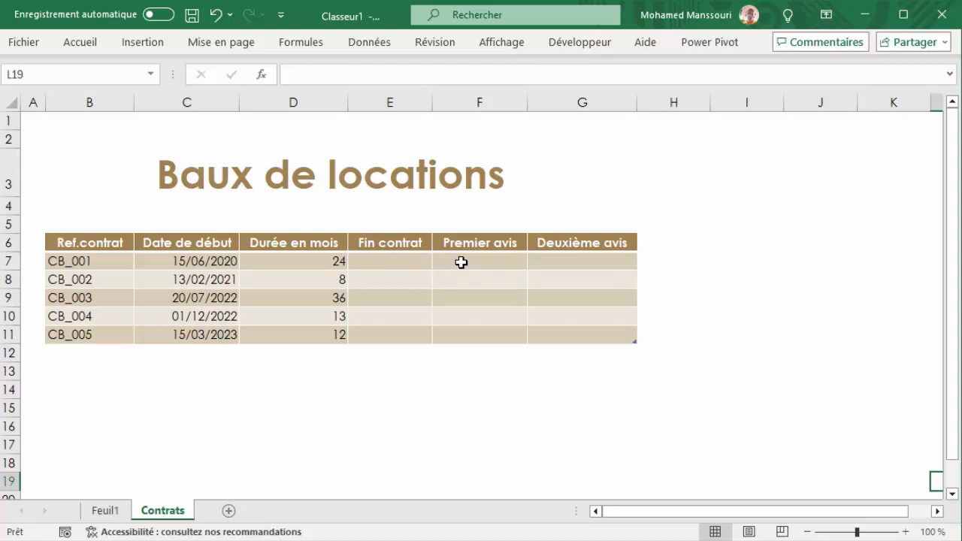
left_click(419, 262)
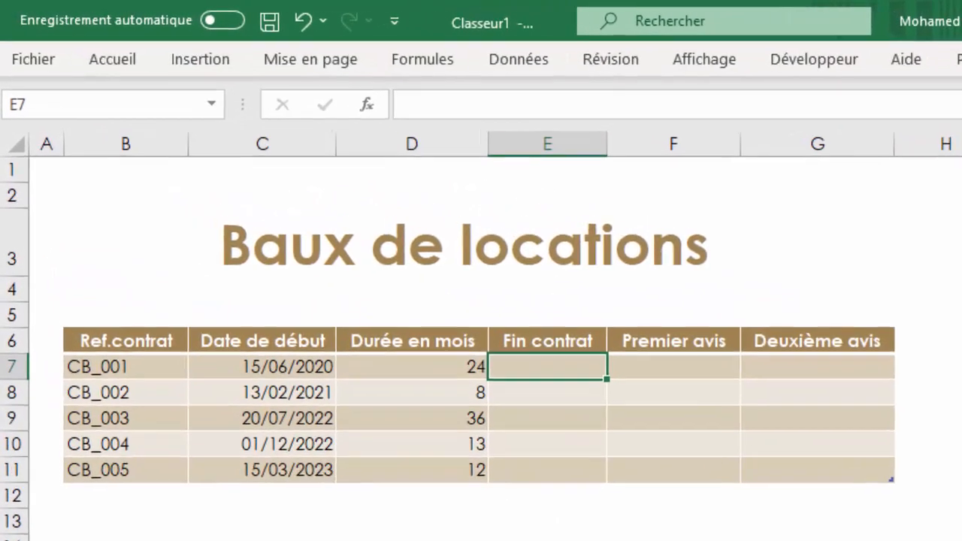
type("=")
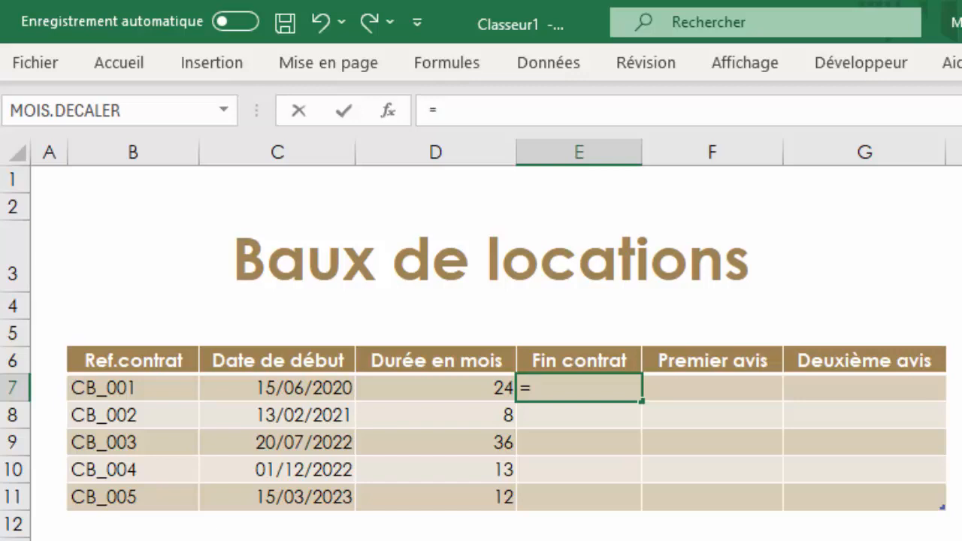
type("mois")
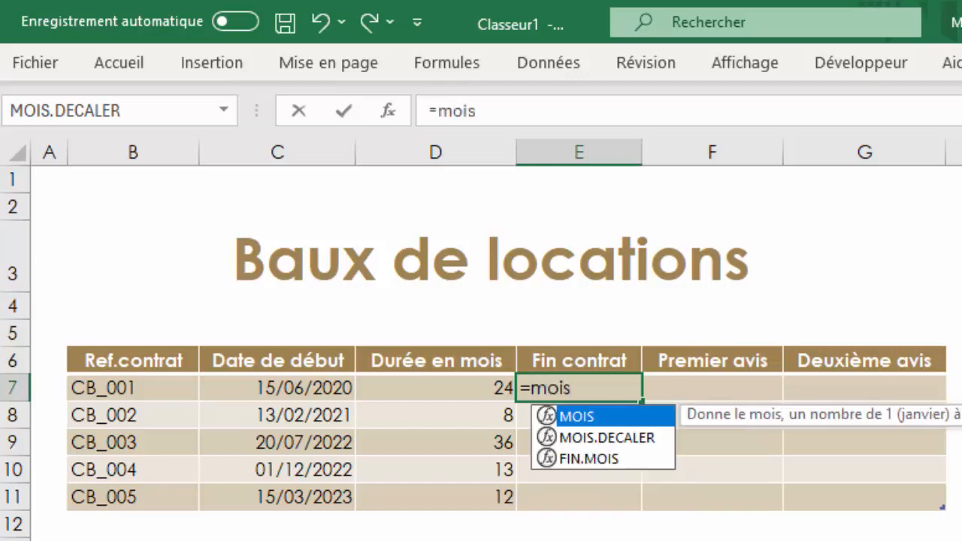
key("Down")
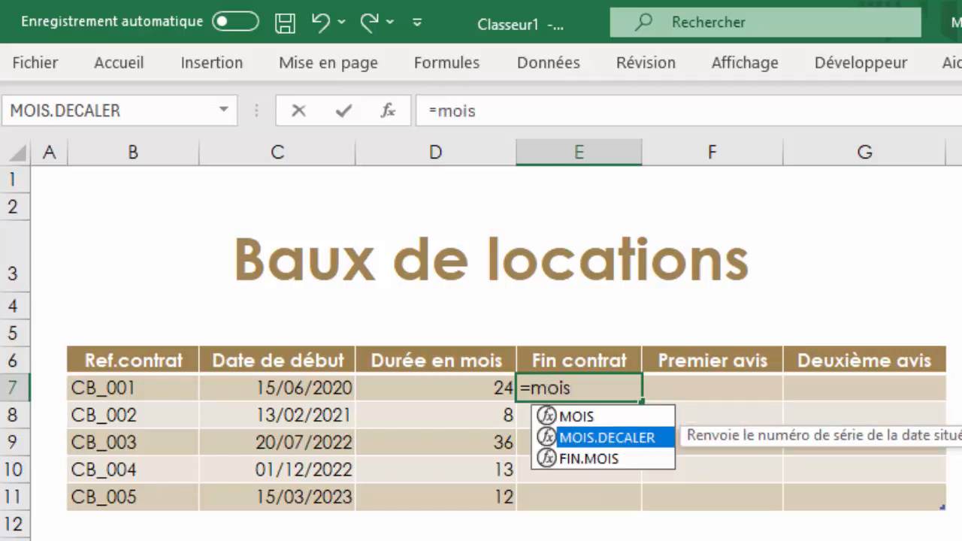
key("Tab")
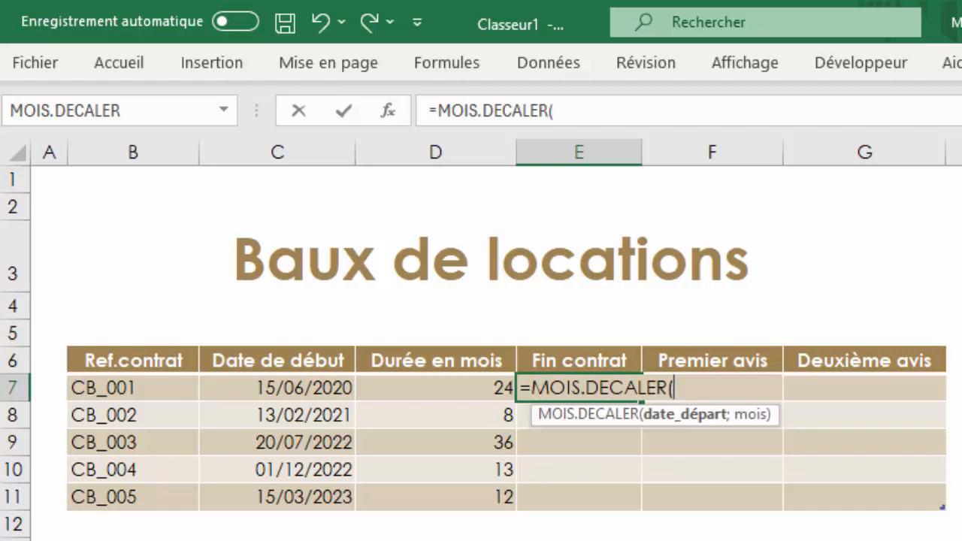
left_click(312, 387)
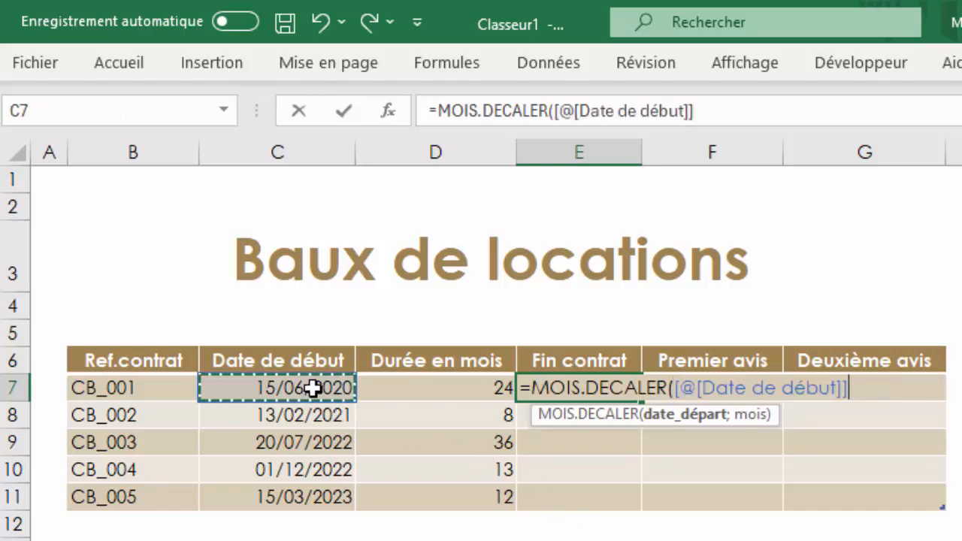
type(";")
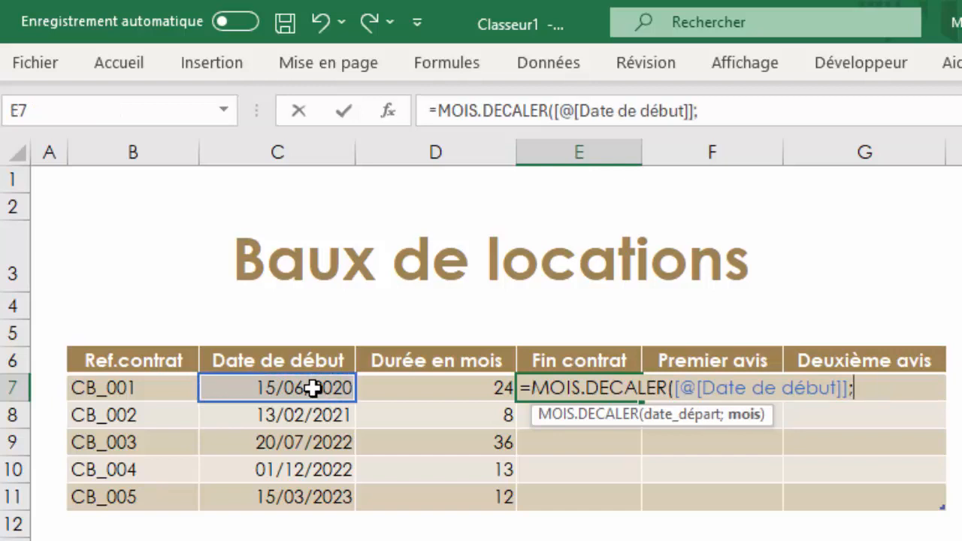
left_click(429, 387)
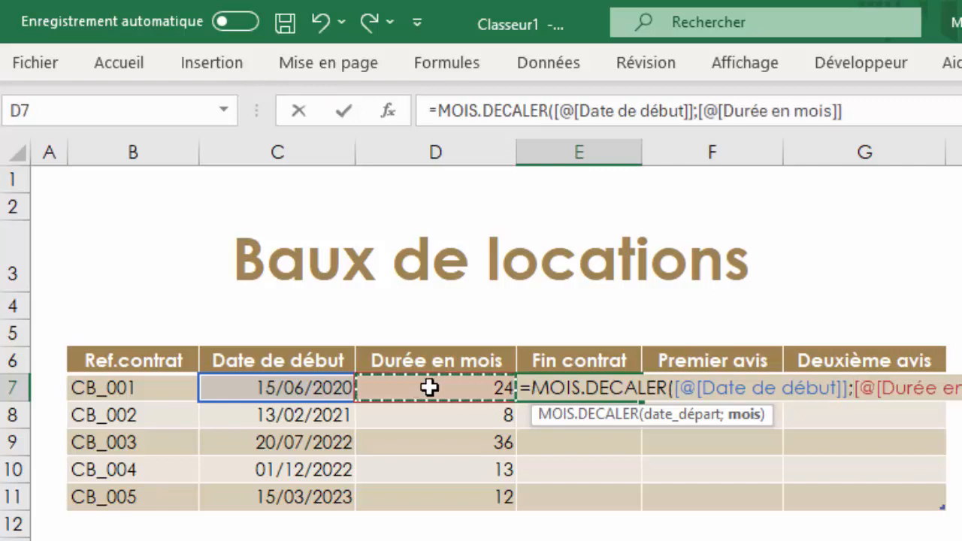
type(")")
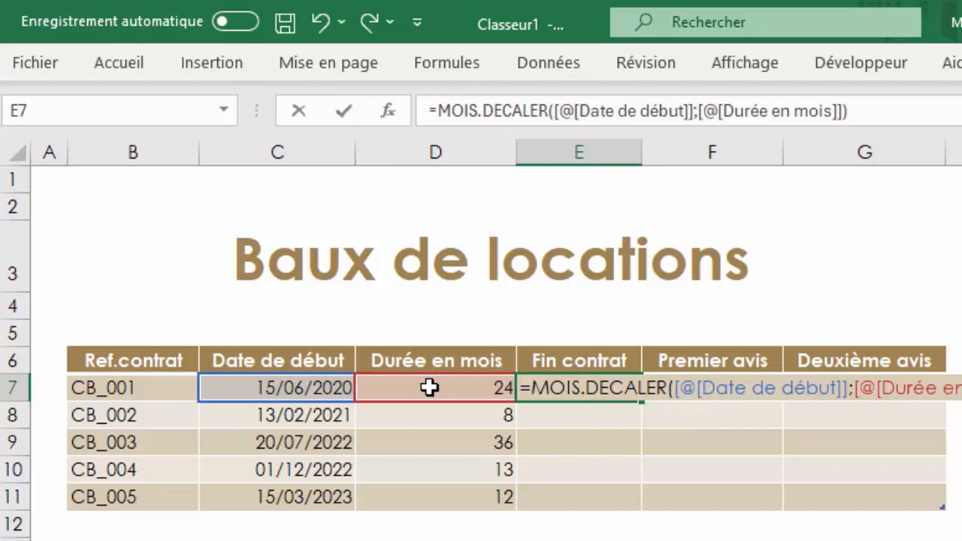
key("Return")
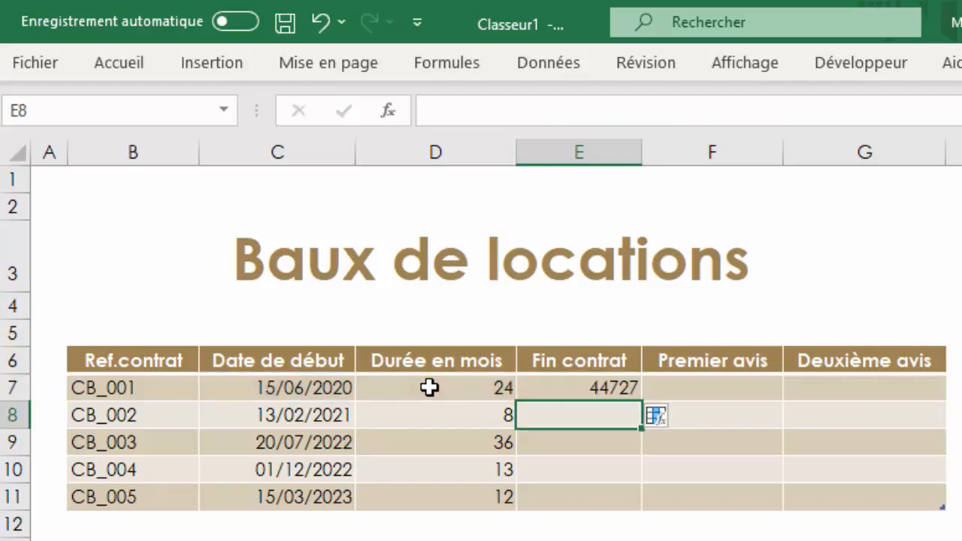
Format E7 as Date courte and fill its formula down the Fin contrat column to E11
left_click(606, 387)
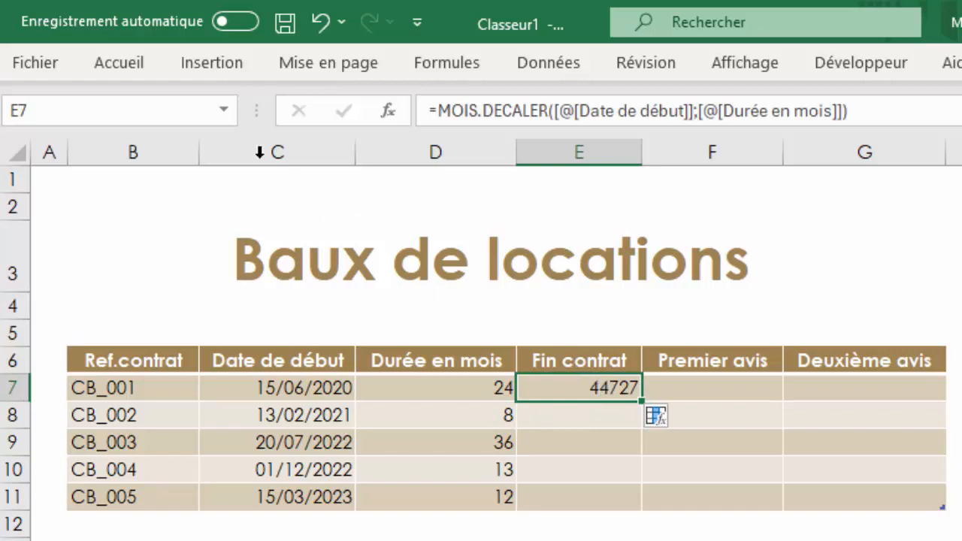
left_click(121, 72)
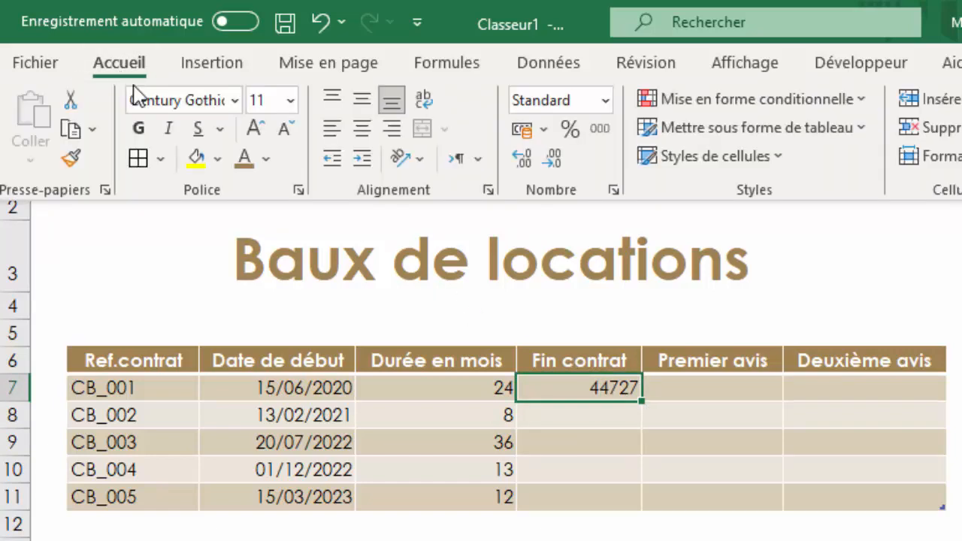
left_click(604, 102)
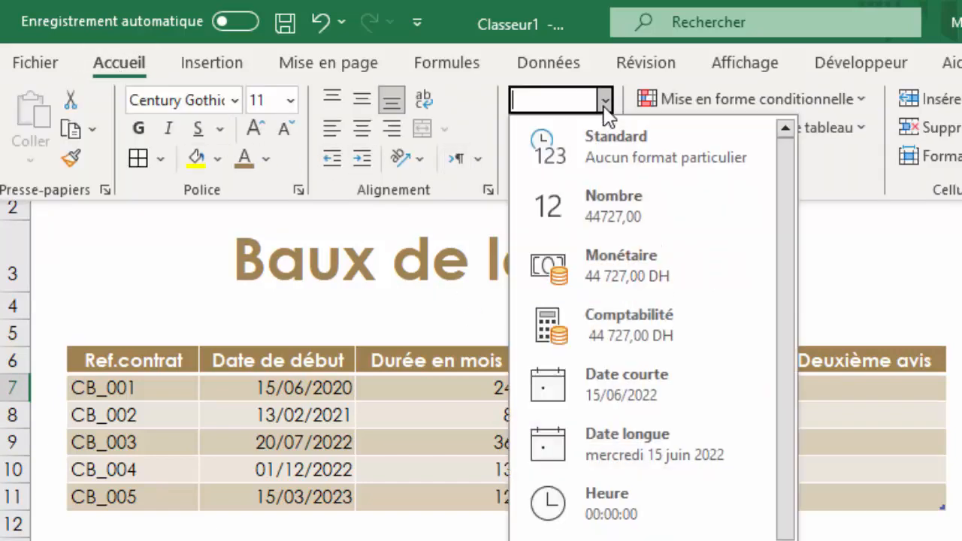
left_click(619, 379)
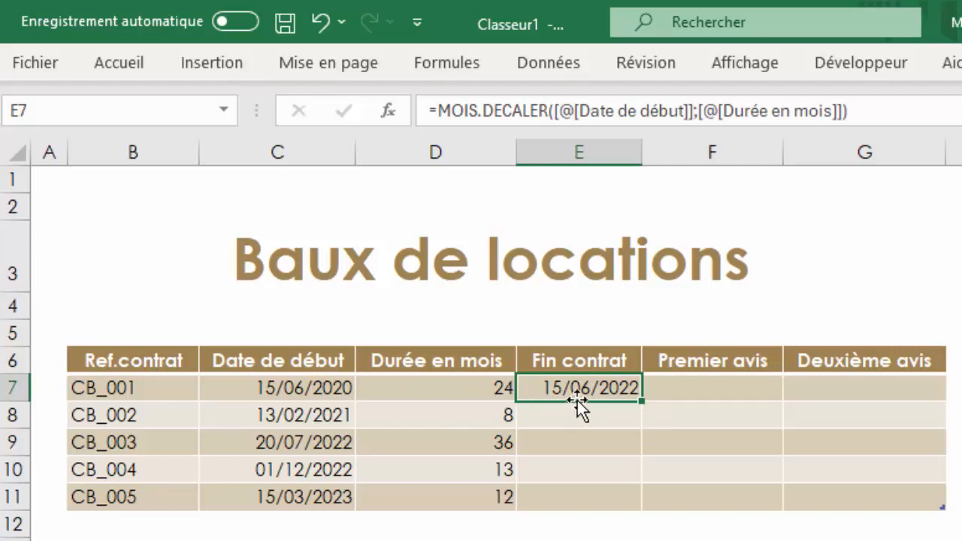
double_click(639, 401)
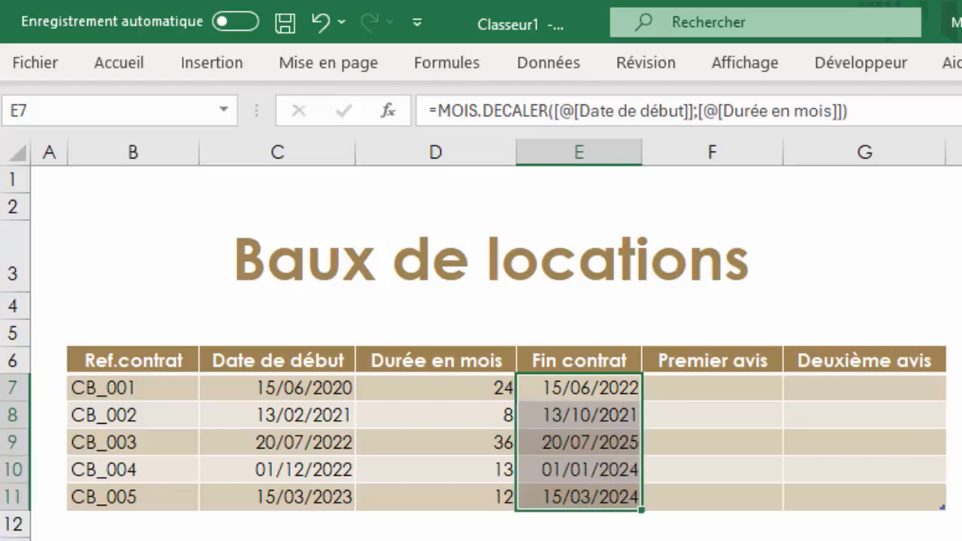
left_click(712, 540)
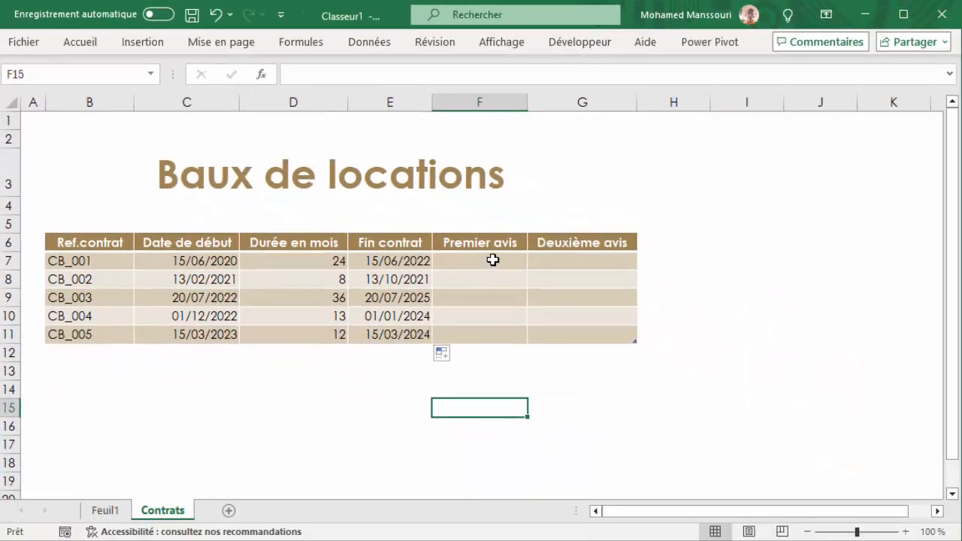
Enter =MOIS.DECALER([@[Fin contrat]];-3) in F7 to calculate the first contract's Premier avis date
left_click(492, 260)
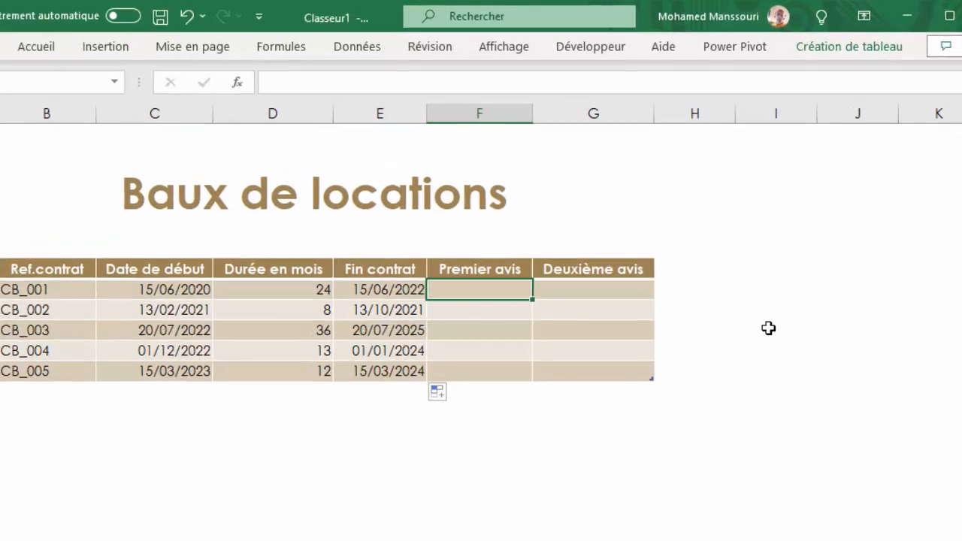
type("=")
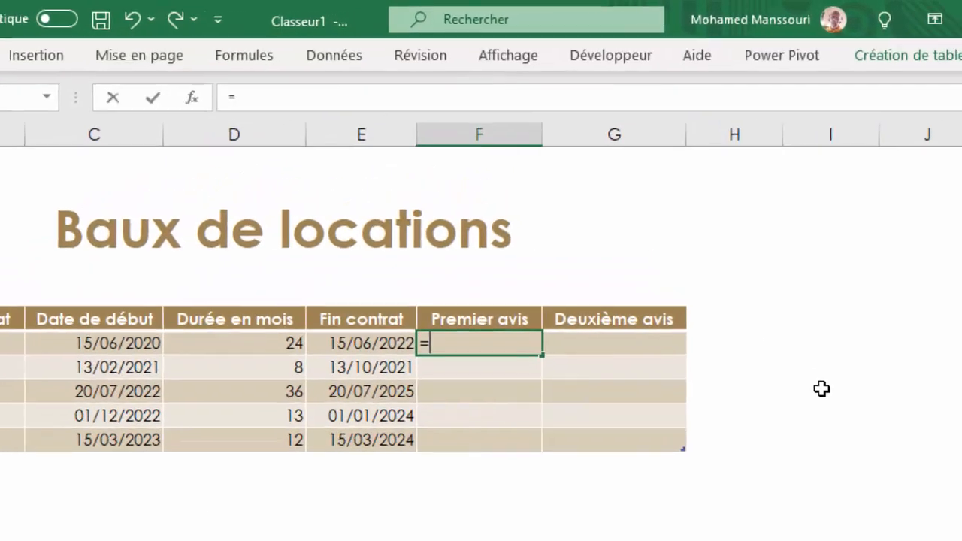
type("mois")
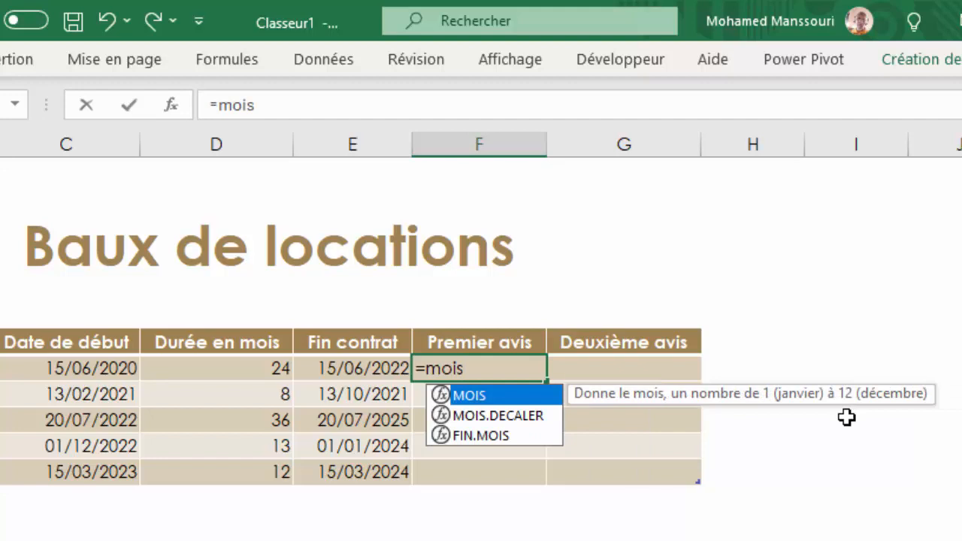
key("Down")
key("Tab")
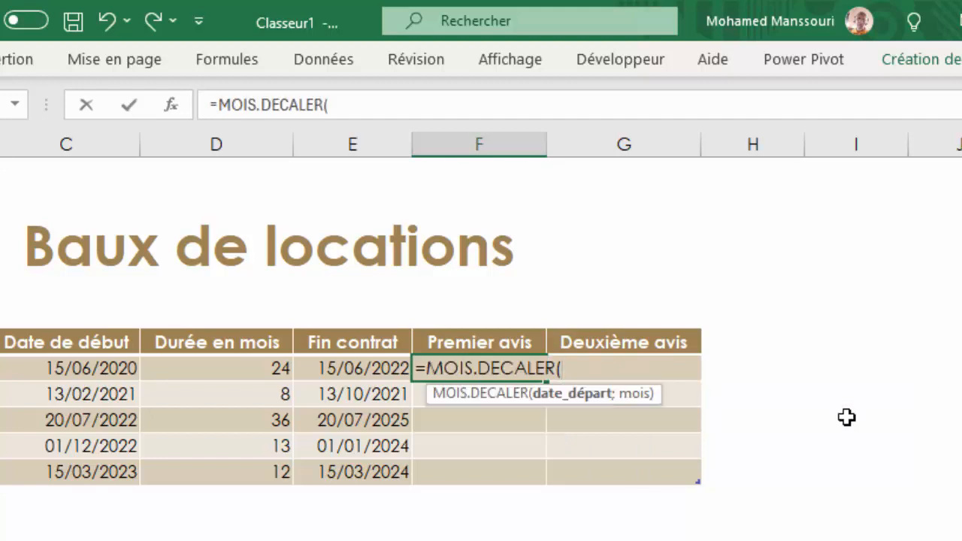
left_click(375, 374)
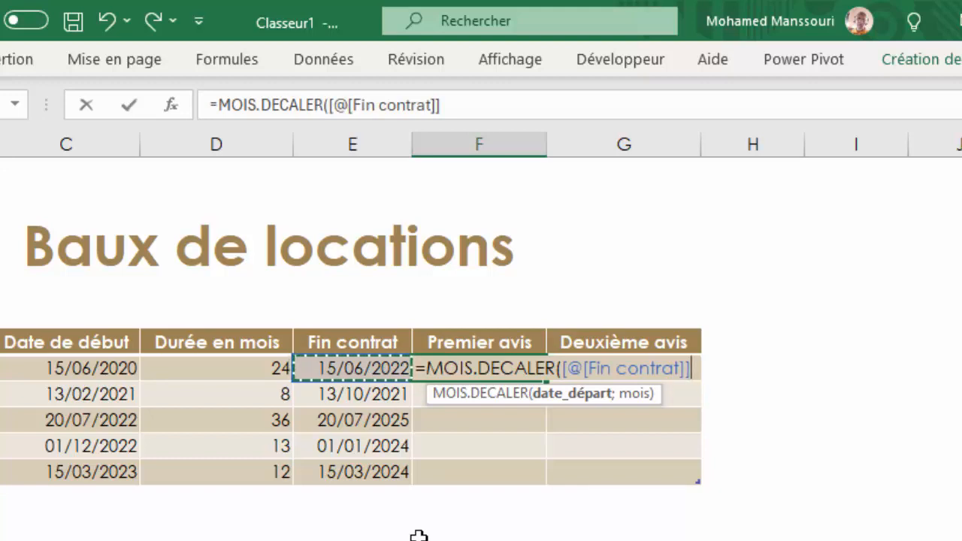
type(";")
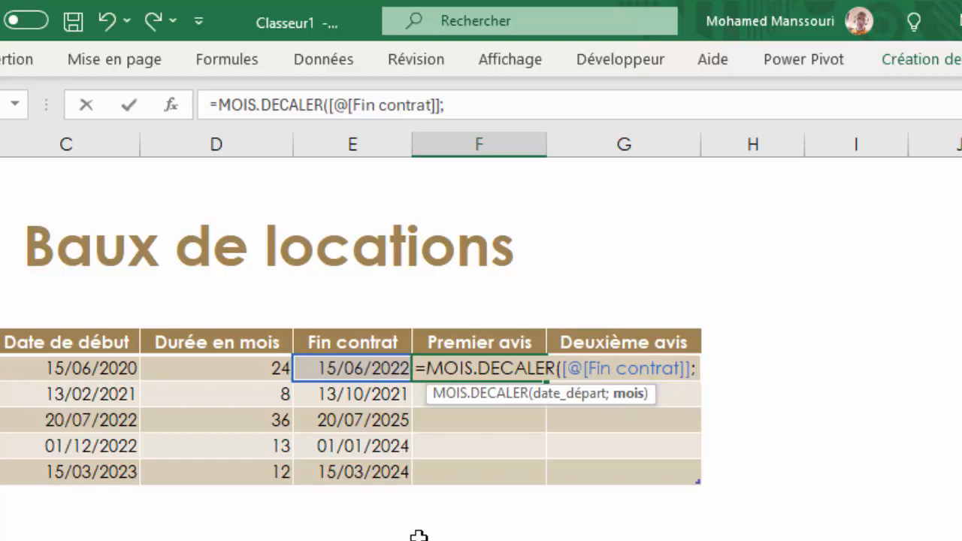
type("-3")
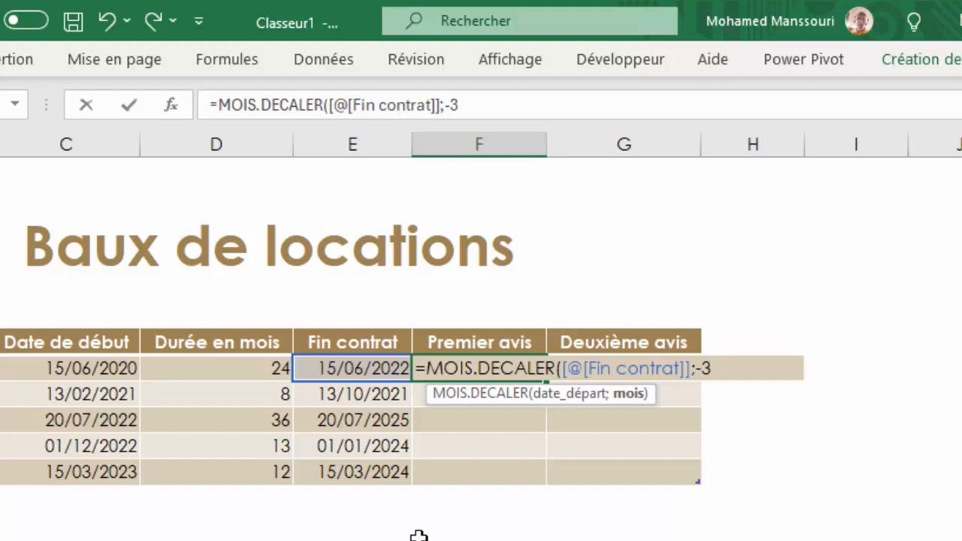
type(")")
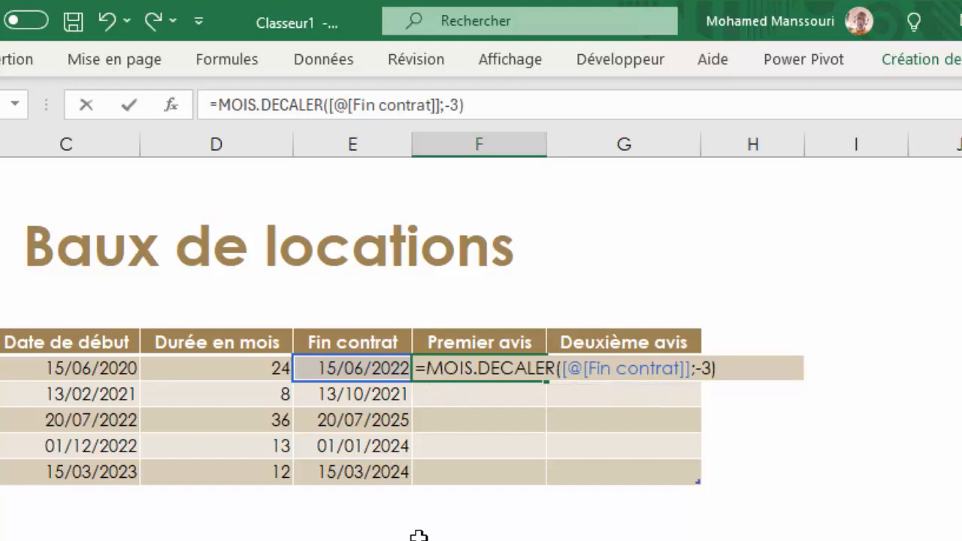
key("Return")
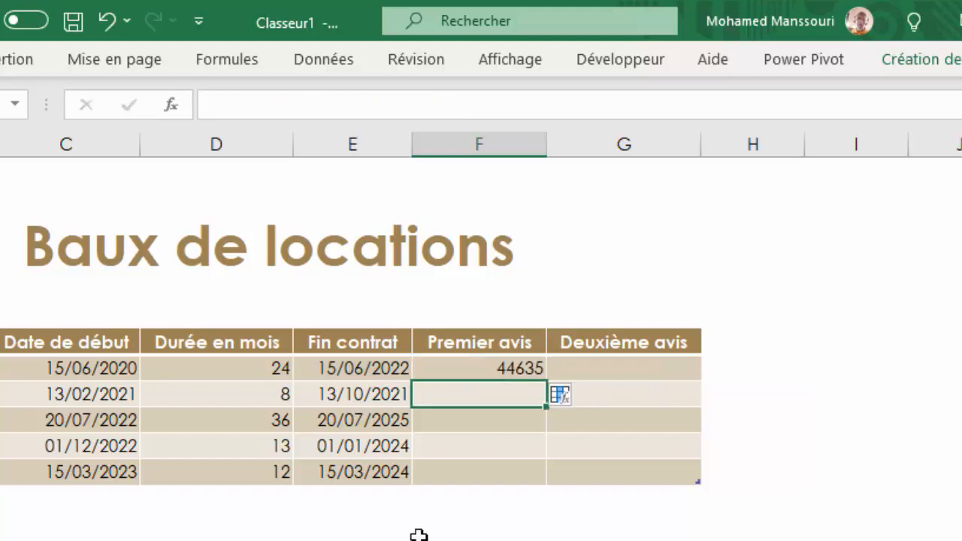
Format F7 as Date courte and fill its formula down the Premier avis column to F11
left_click(487, 372)
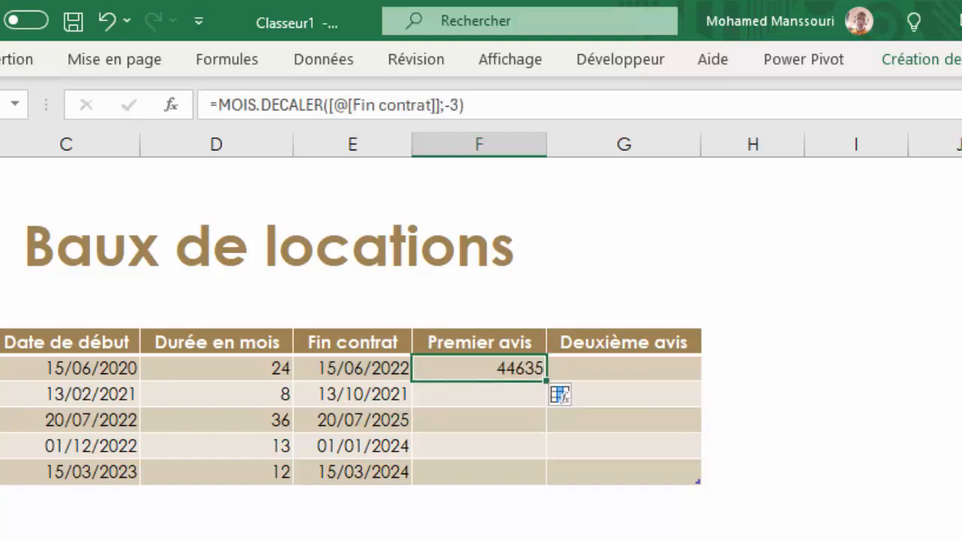
left_click(1, 60)
left_click(378, 100)
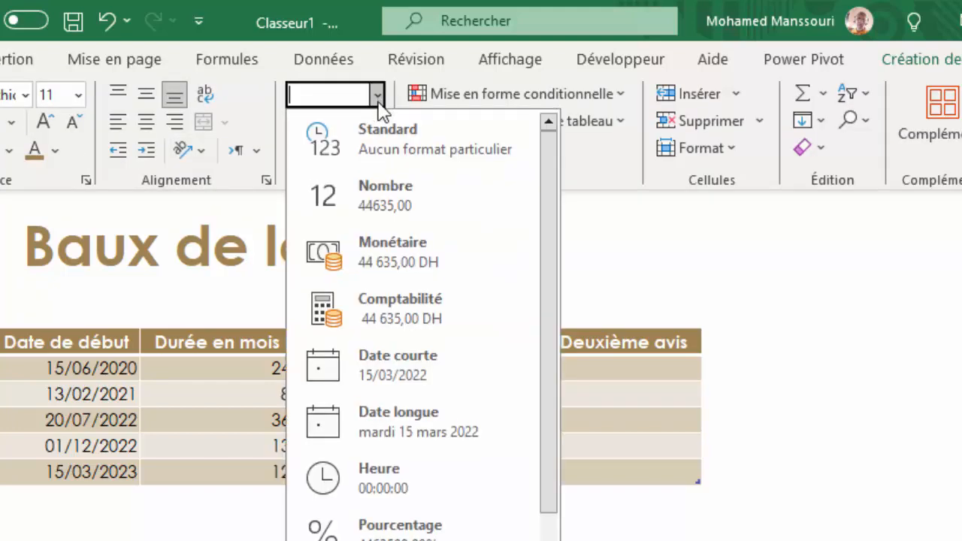
left_click(421, 368)
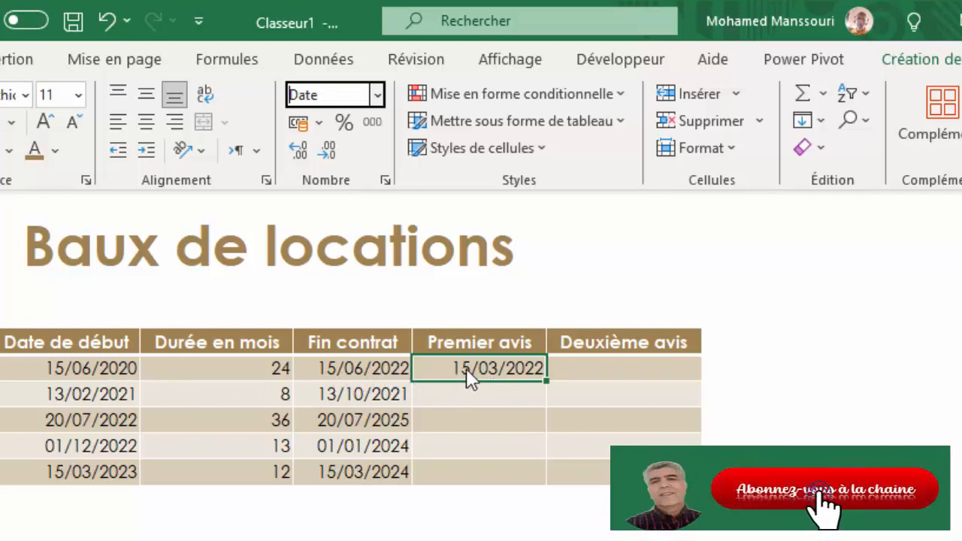
double_click(547, 380)
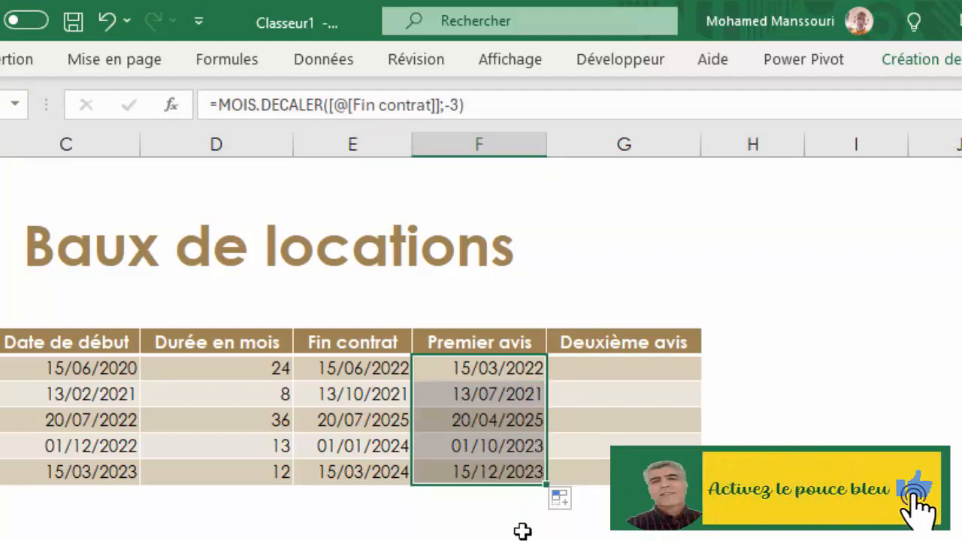
left_click(507, 370)
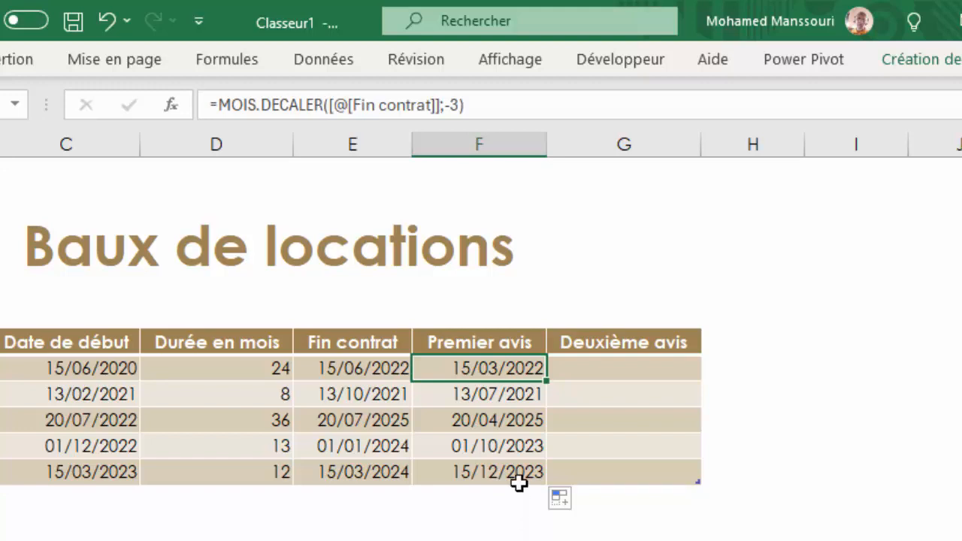
Enter =MOIS.DECALER([@[Fin contrat]];-1) in G7 to calculate the first contract's Deuxième avis date
left_click(566, 371)
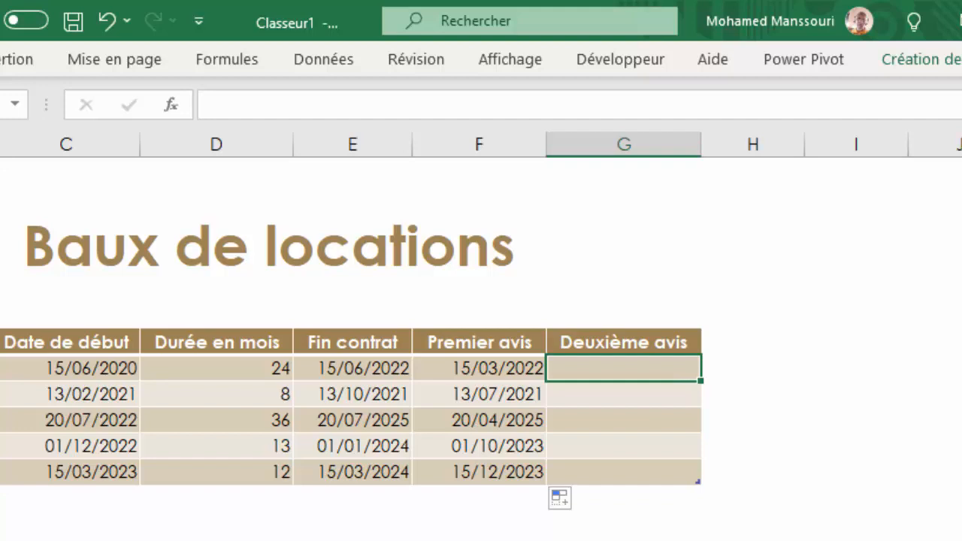
type("=")
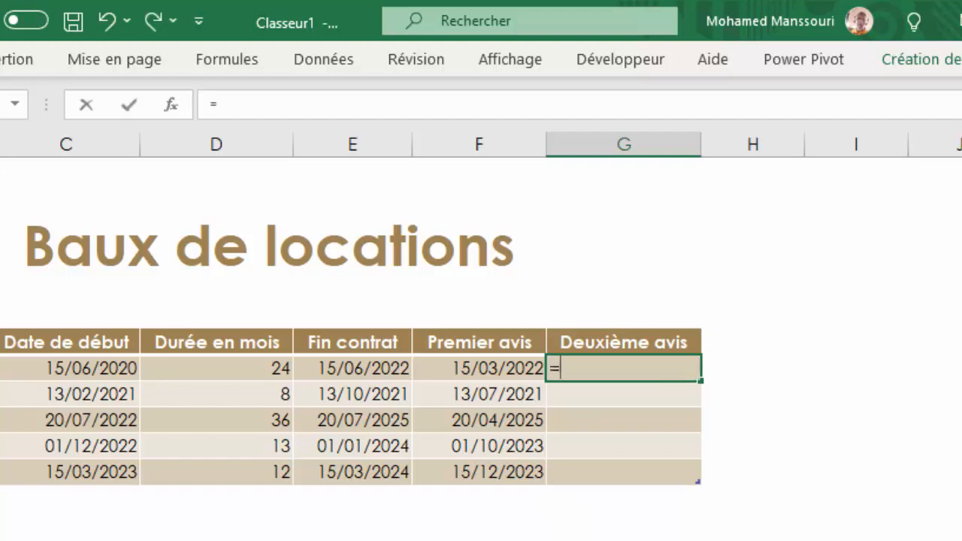
type("mois")
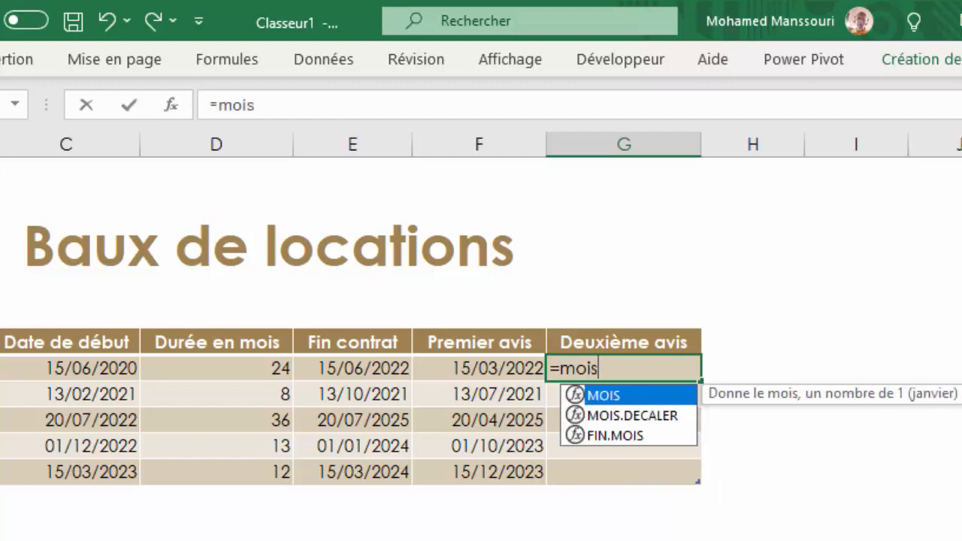
key("Down")
key("Tab")
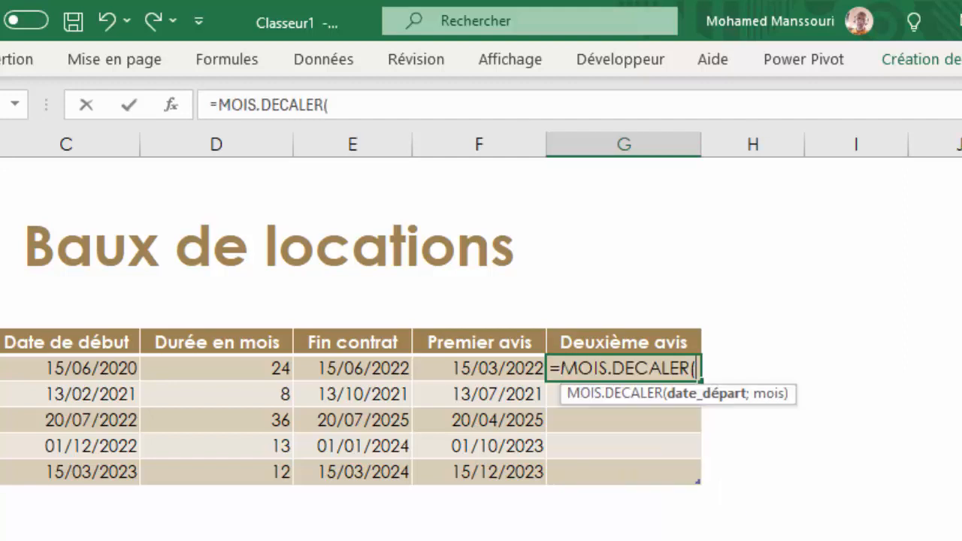
left_click(384, 370)
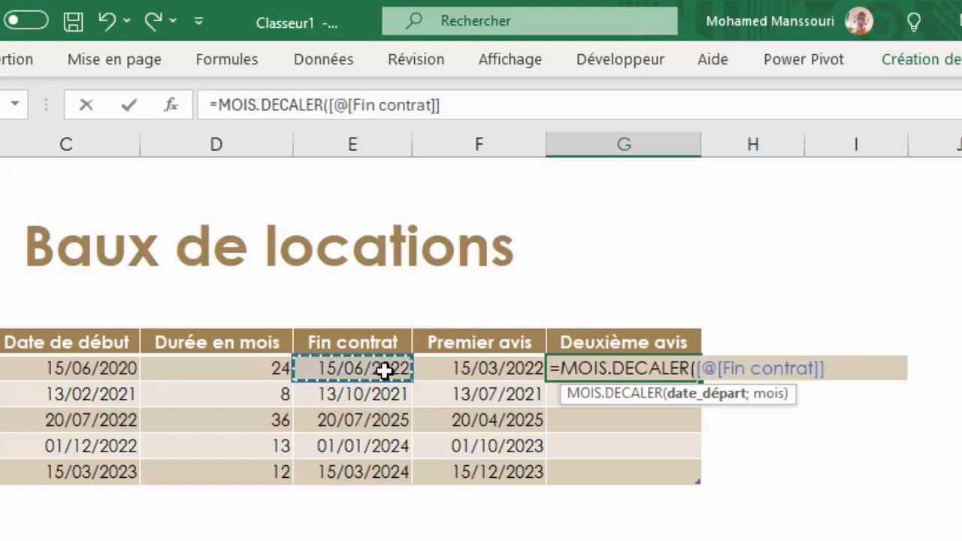
type(";")
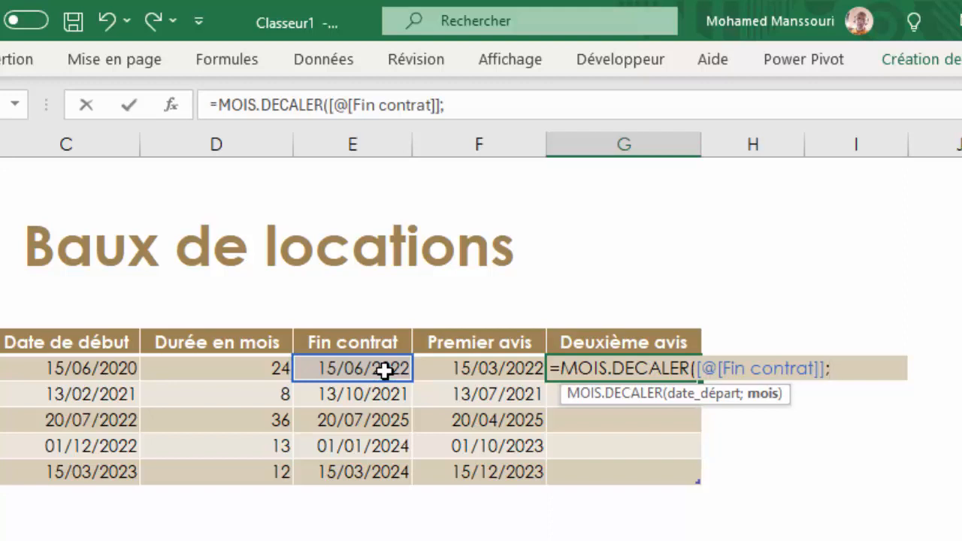
type("-1)")
key("Return")
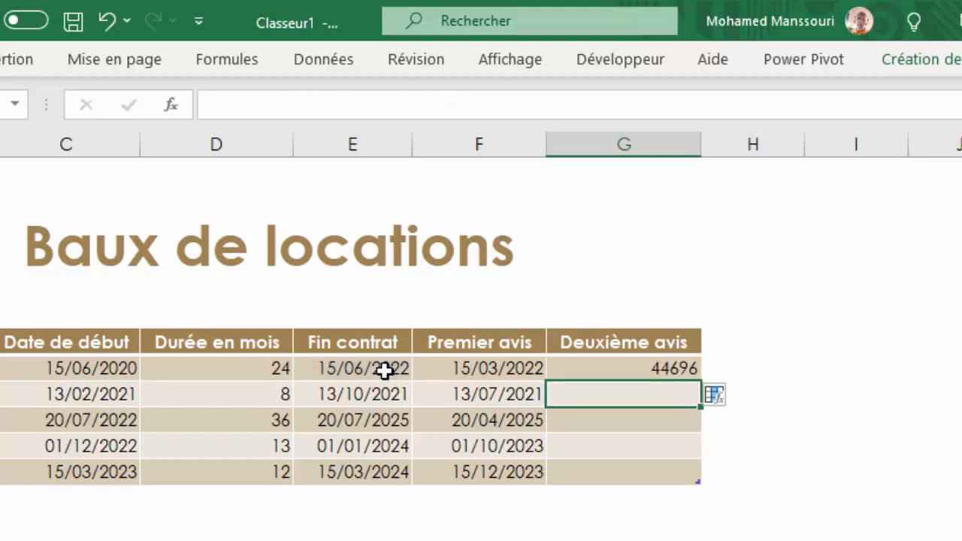
Format G7 as Date courte and fill its formula down the Deuxième avis column to G11
left_click(563, 359)
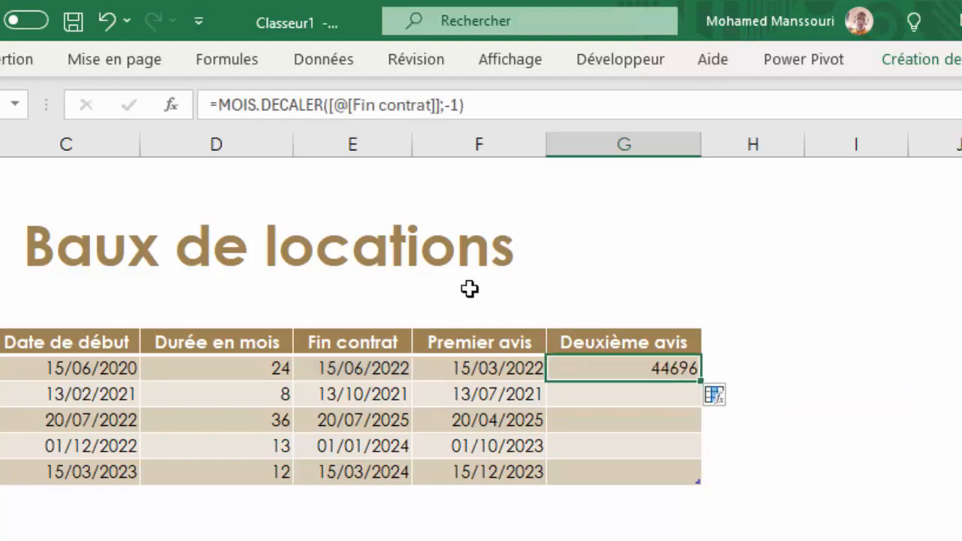
left_click(0, 59)
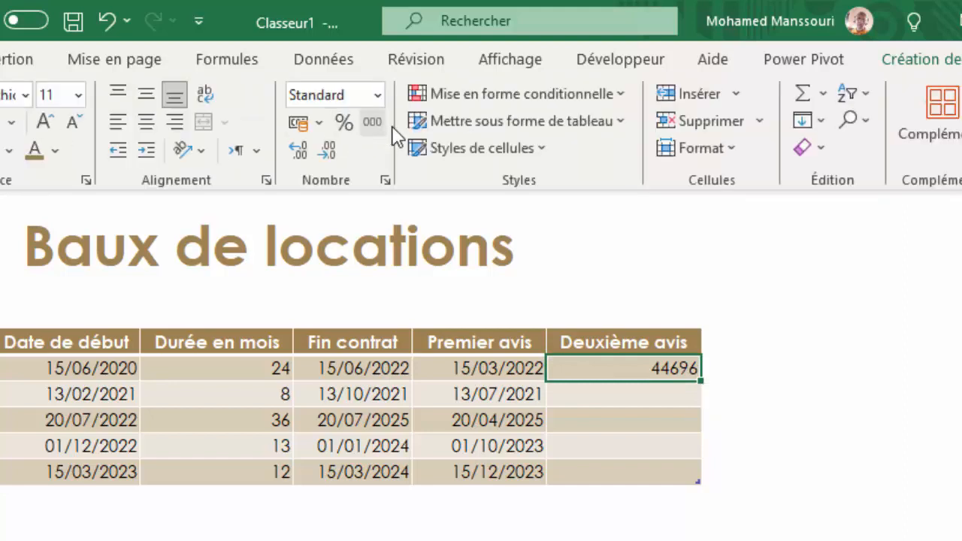
left_click(380, 97)
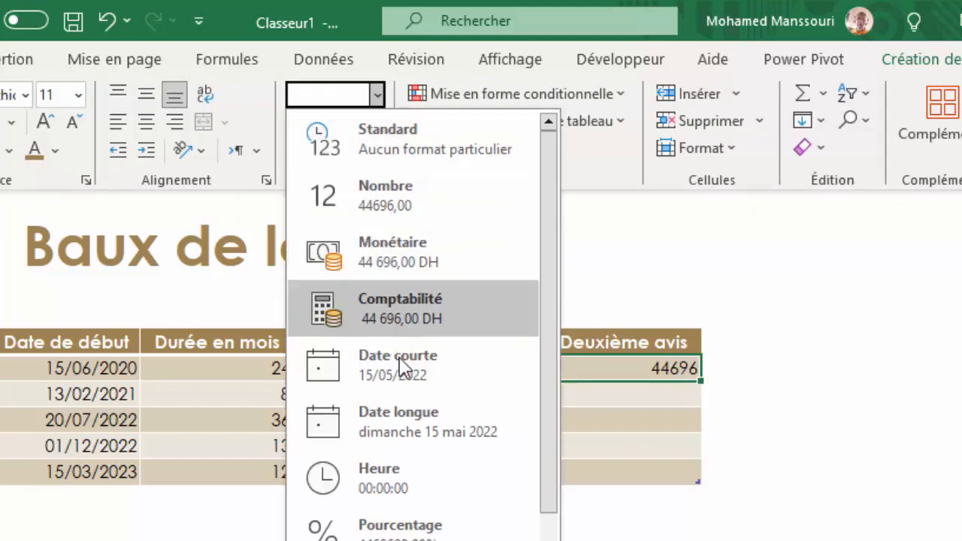
left_click(421, 370)
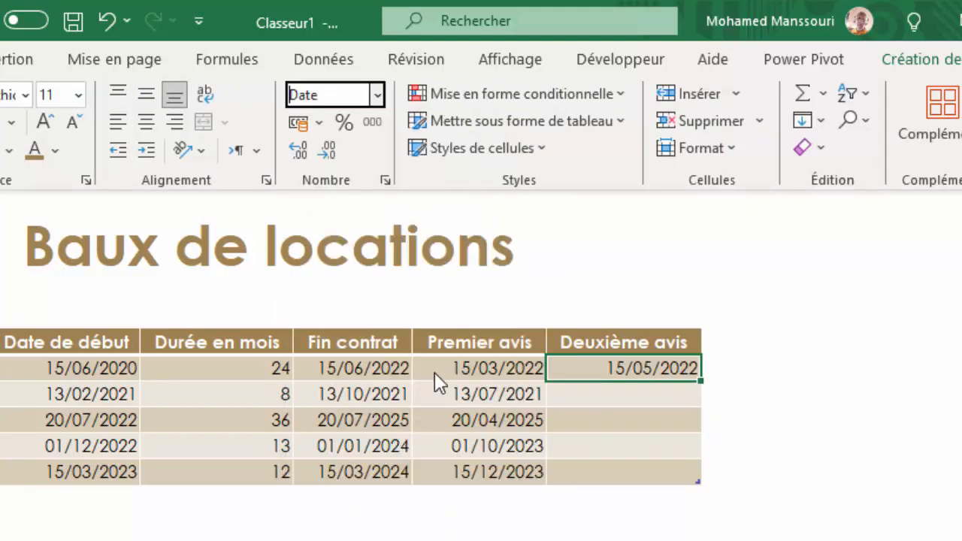
left_click(701, 383)
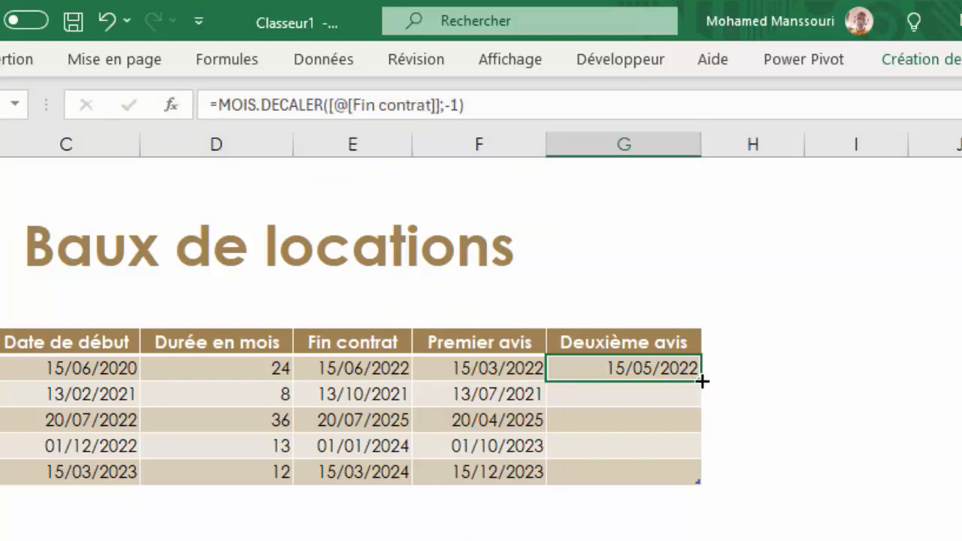
double_click(701, 381)
left_click(691, 535)
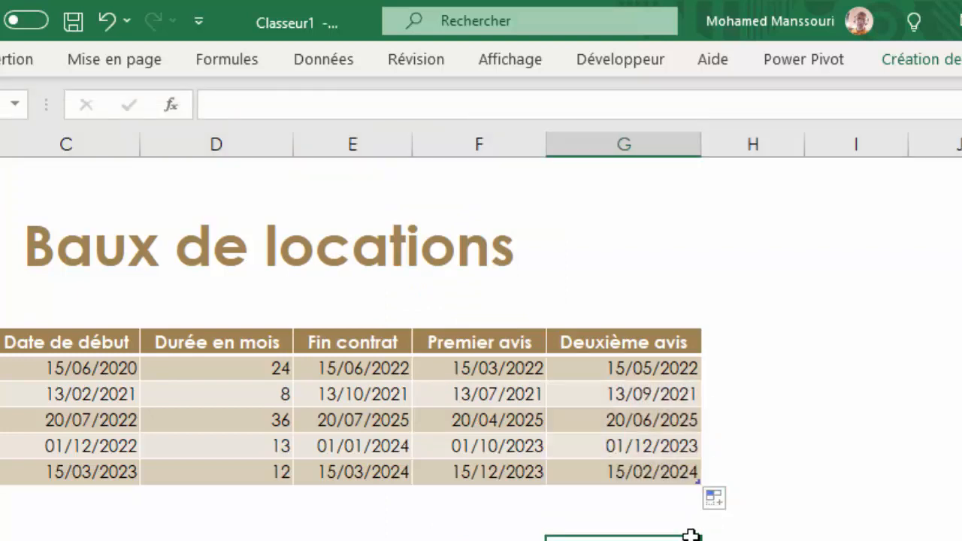